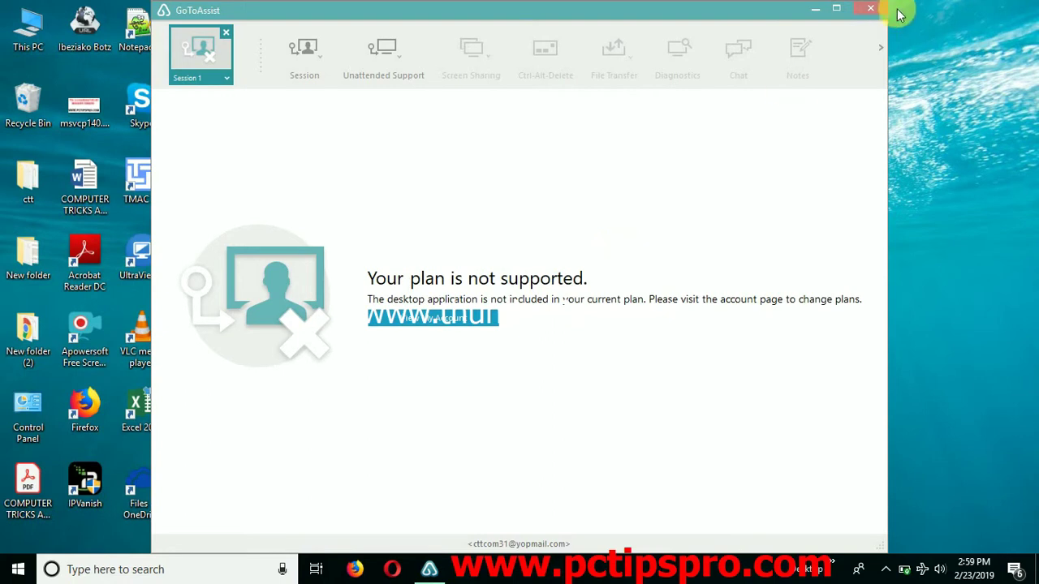
# - Close the console window, then sign out of and exit the GoToAssist tray app
pyautogui.click(868, 11)
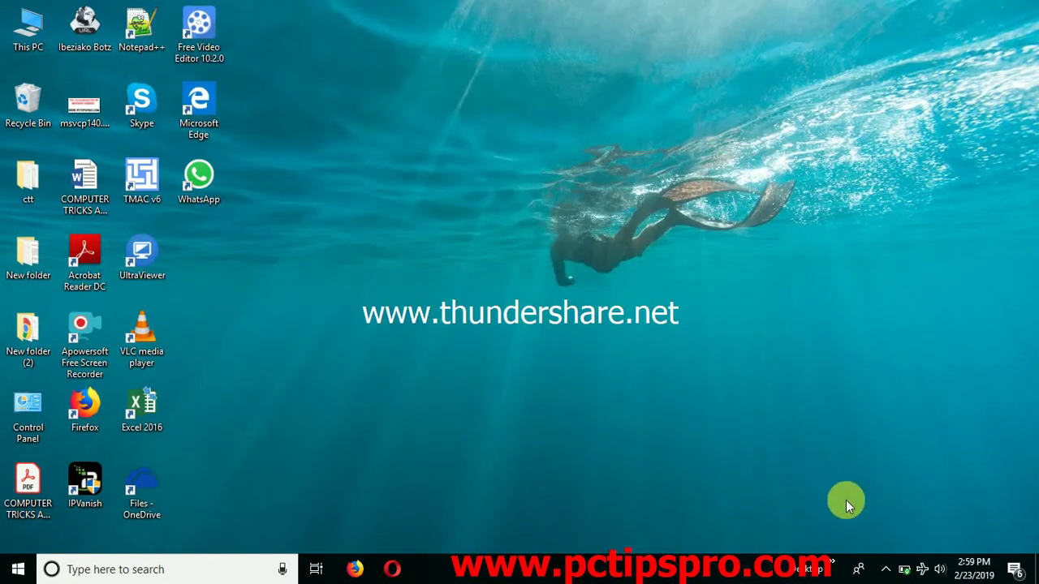
pyautogui.click(886, 570)
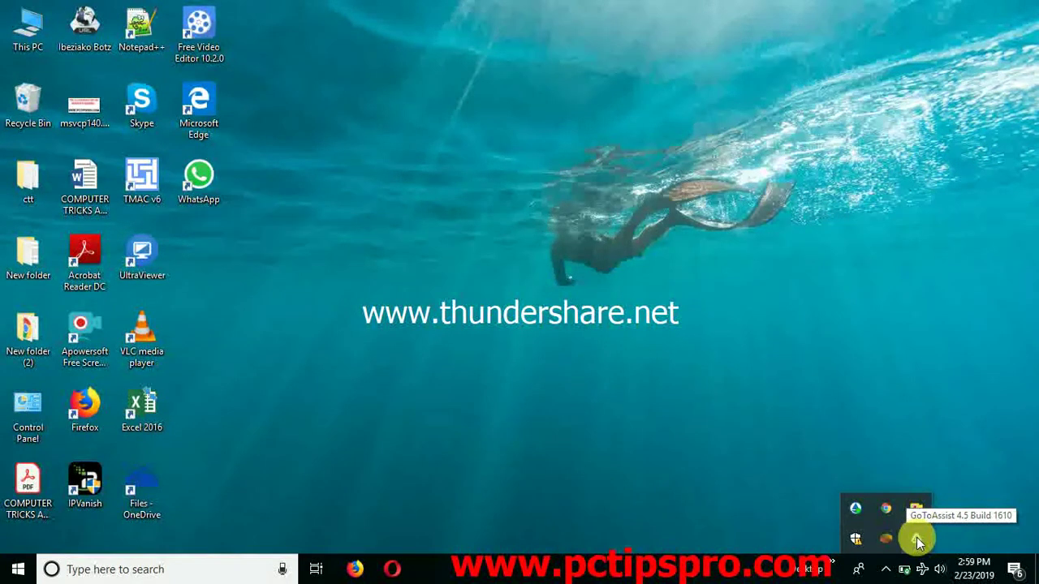
pyautogui.rightClick(916, 537)
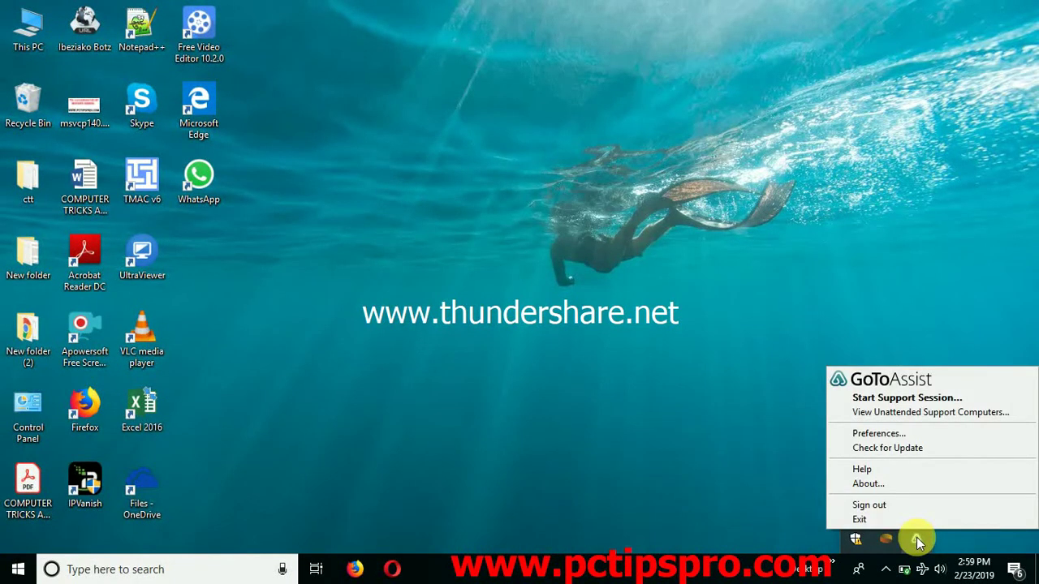
pyautogui.click(875, 506)
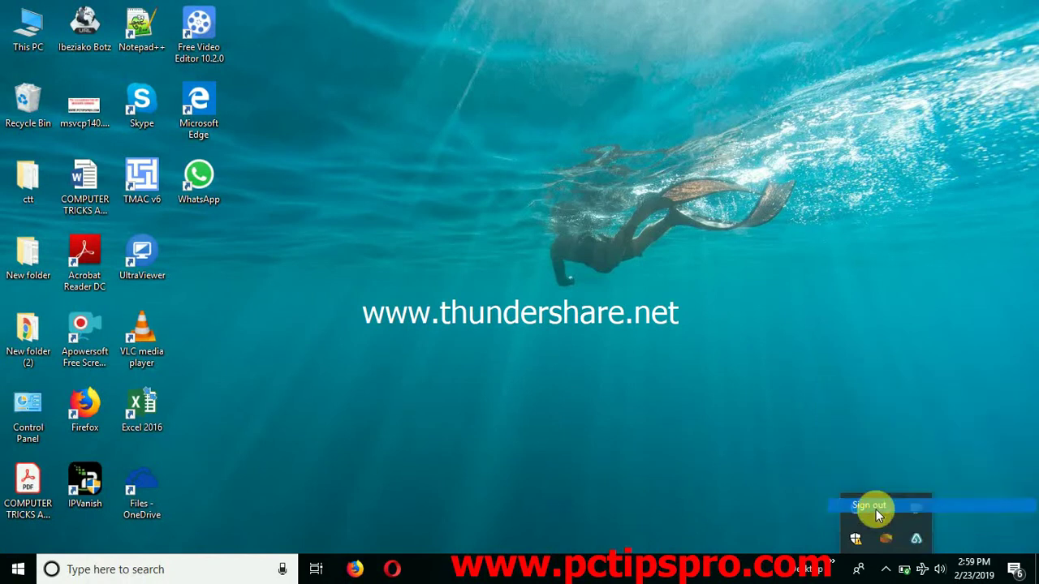
pyautogui.rightClick(914, 539)
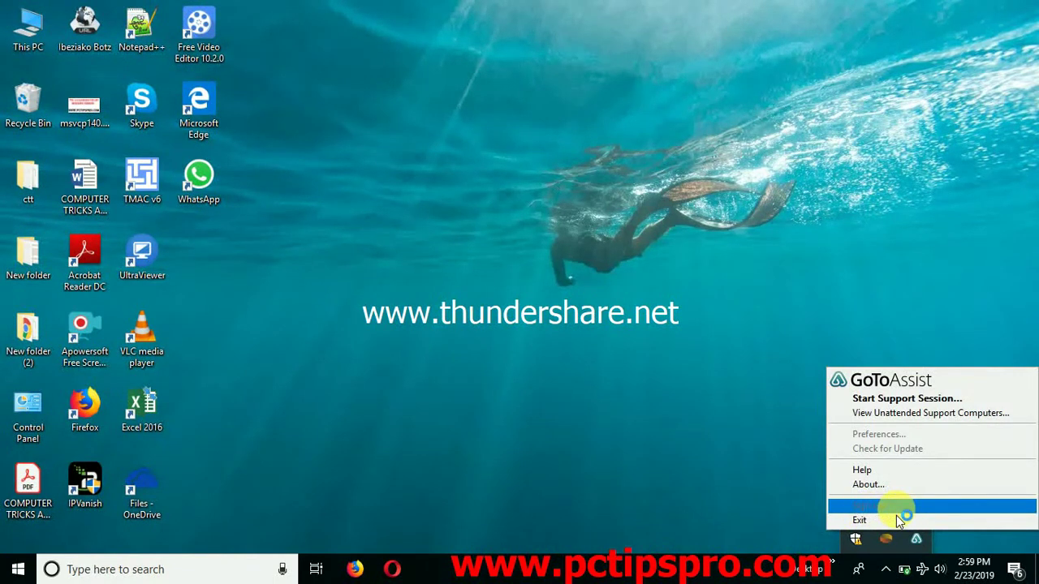
pyautogui.click(722, 428)
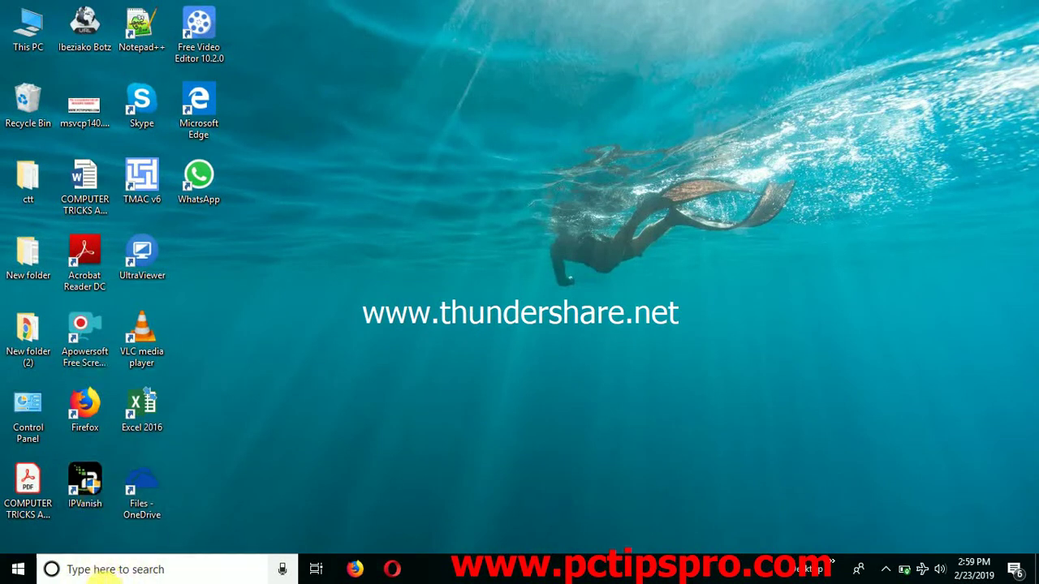
# - After a brief 'goto' taskbar search, load yopmail.com in Chrome
pyautogui.click(93, 570)
pyautogui.write('goto')
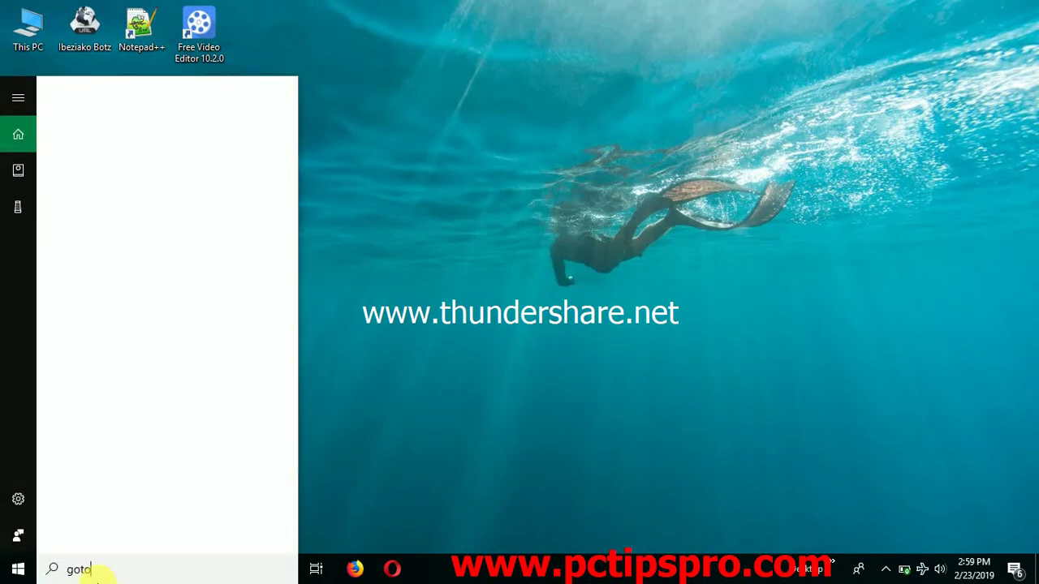
pyautogui.press('BackSpace')
pyautogui.press('BackSpace')
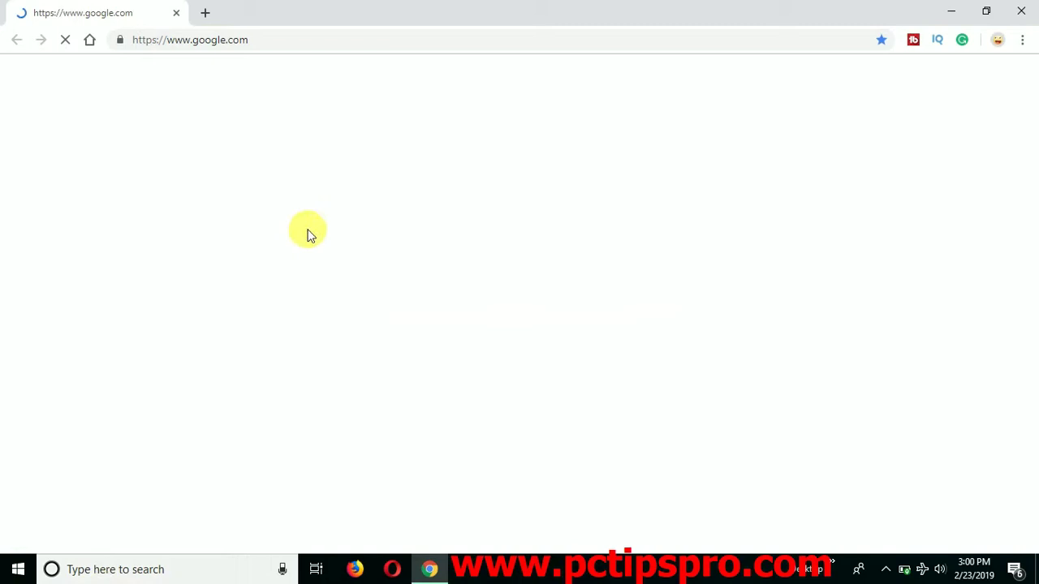
pyautogui.click(323, 47)
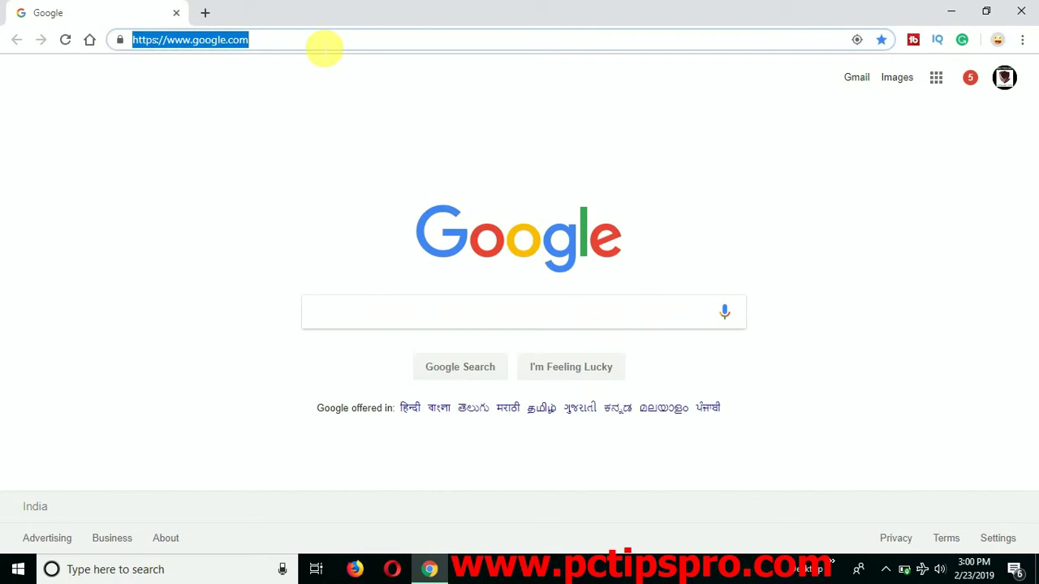
pyautogui.write('y')
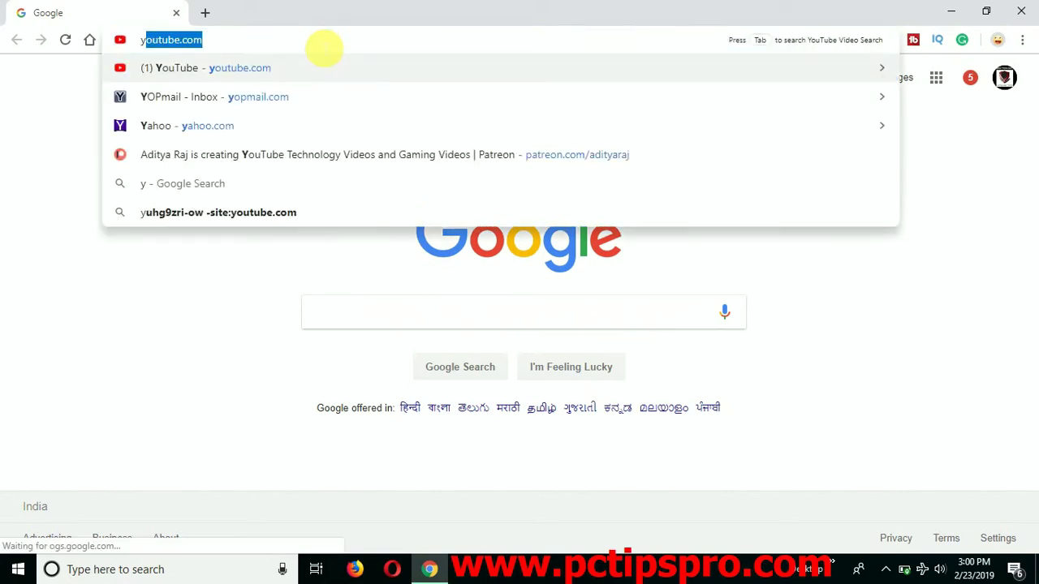
pyautogui.write('opma')
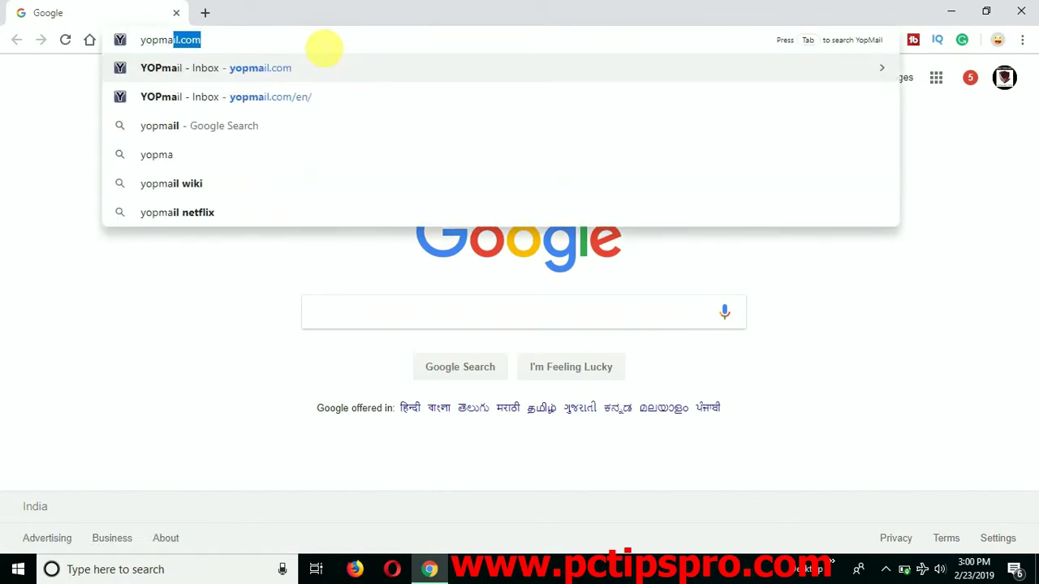
pyautogui.write('il.com')
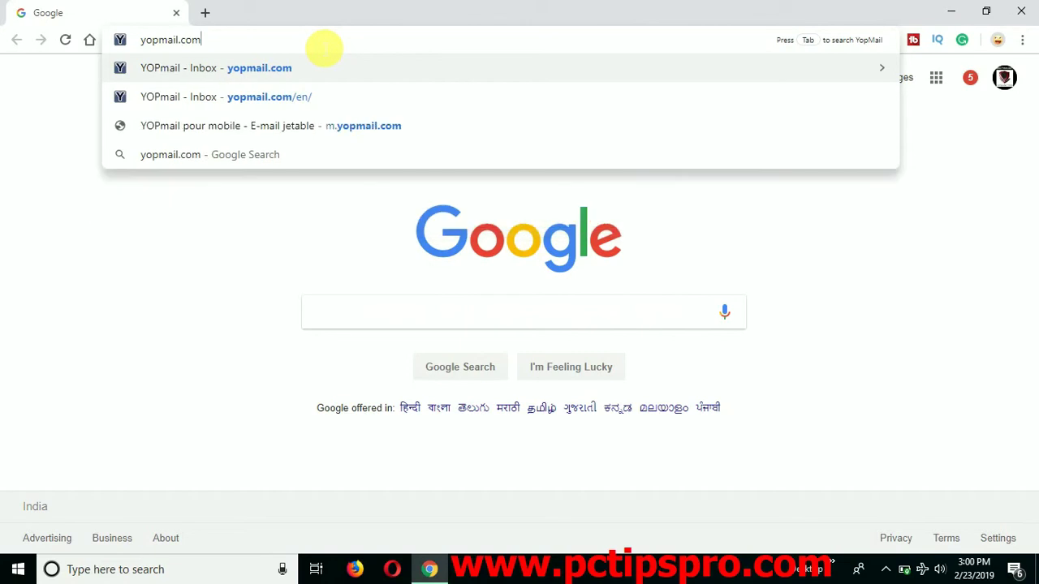
pyautogui.press('Return')
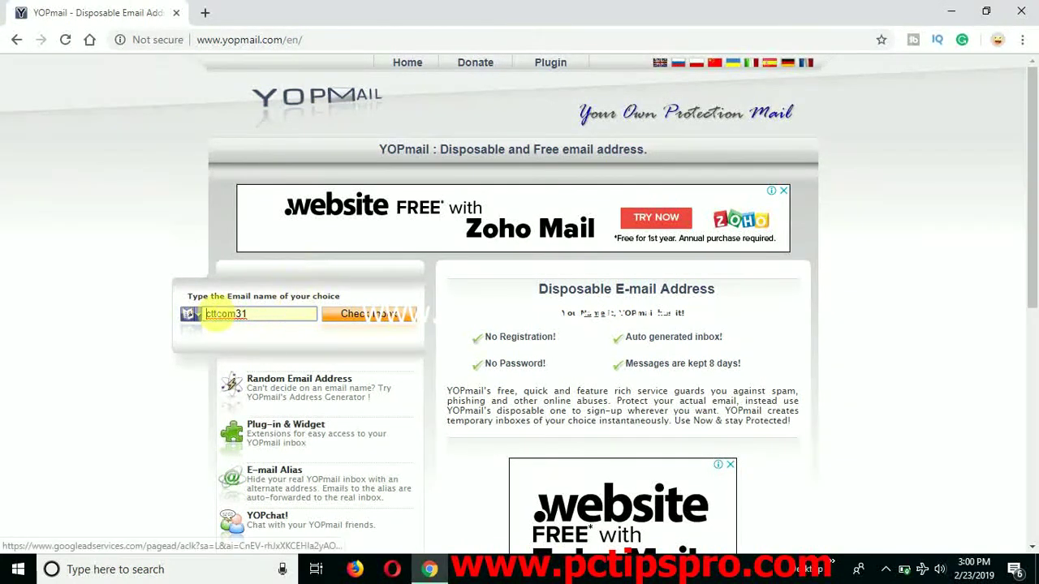
# - Change the inbox name's last digit to 2, open that empty inbox, and select its full address
pyautogui.moveTo(186, 297); pyautogui.dragTo(342, 300)
pyautogui.click(284, 317)
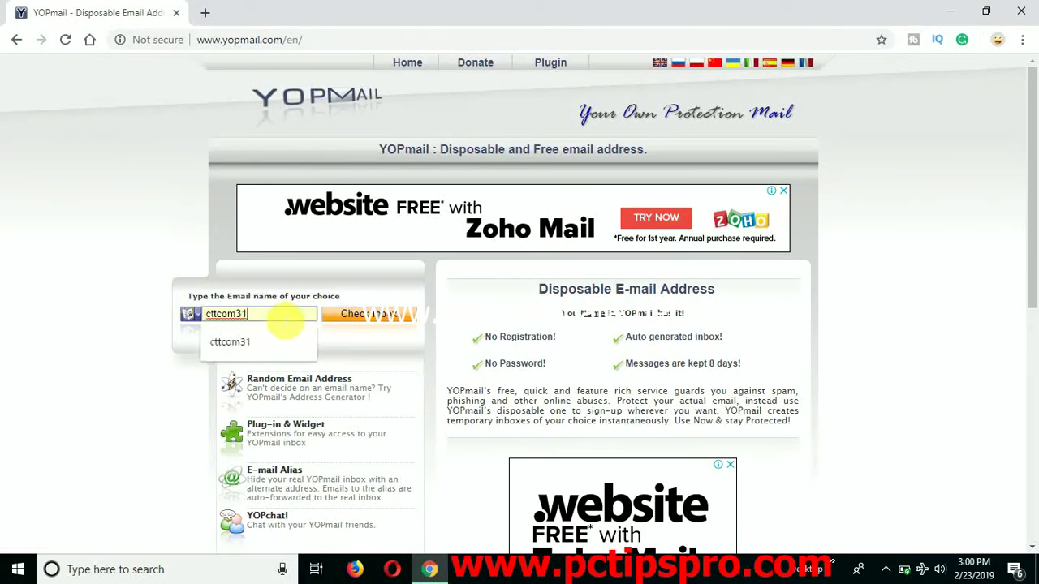
pyautogui.press('BackSpace')
pyautogui.write('2')
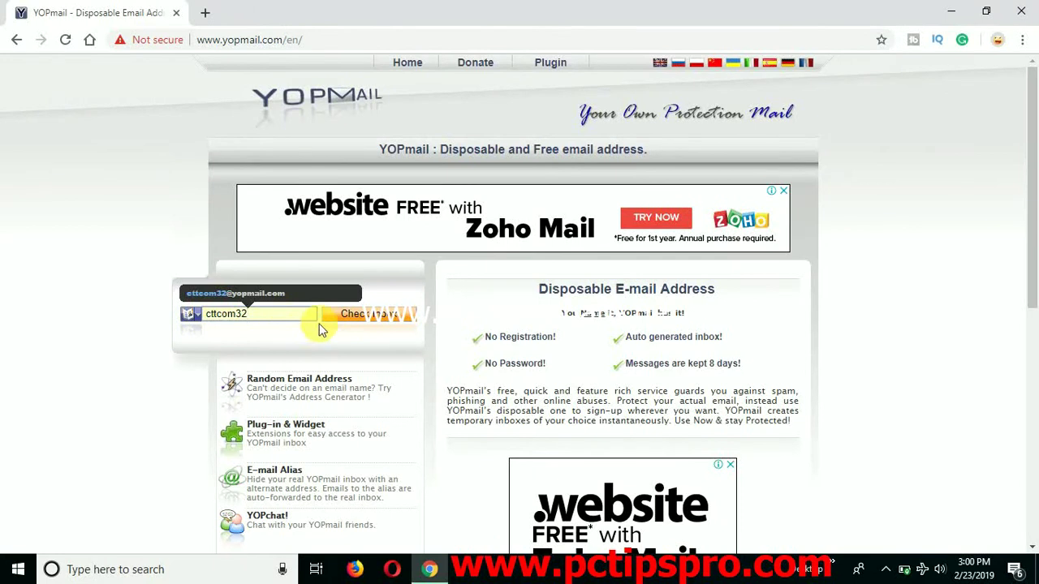
pyautogui.click(365, 316)
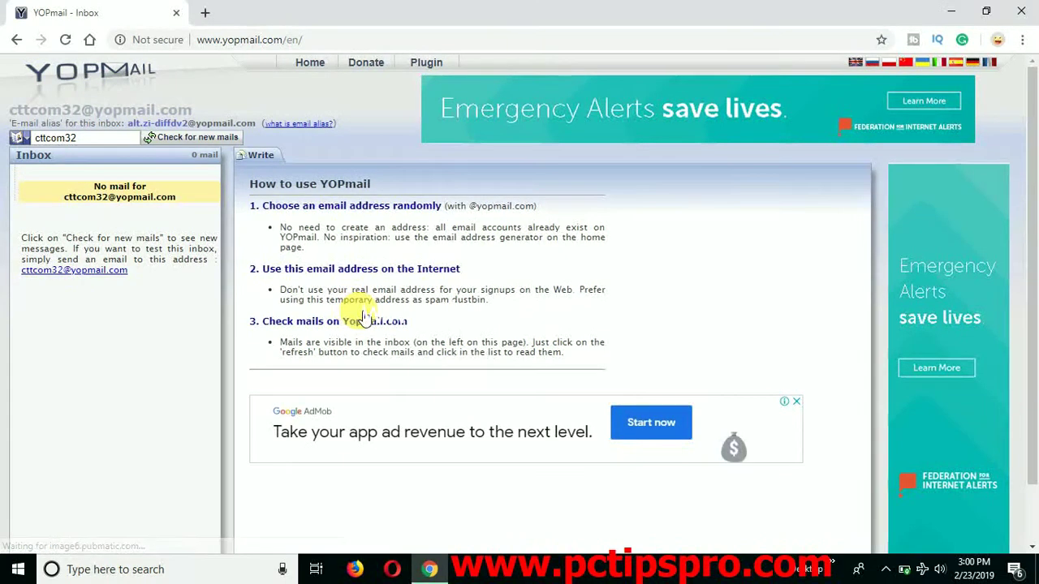
pyautogui.moveTo(65, 197); pyautogui.dragTo(181, 201)
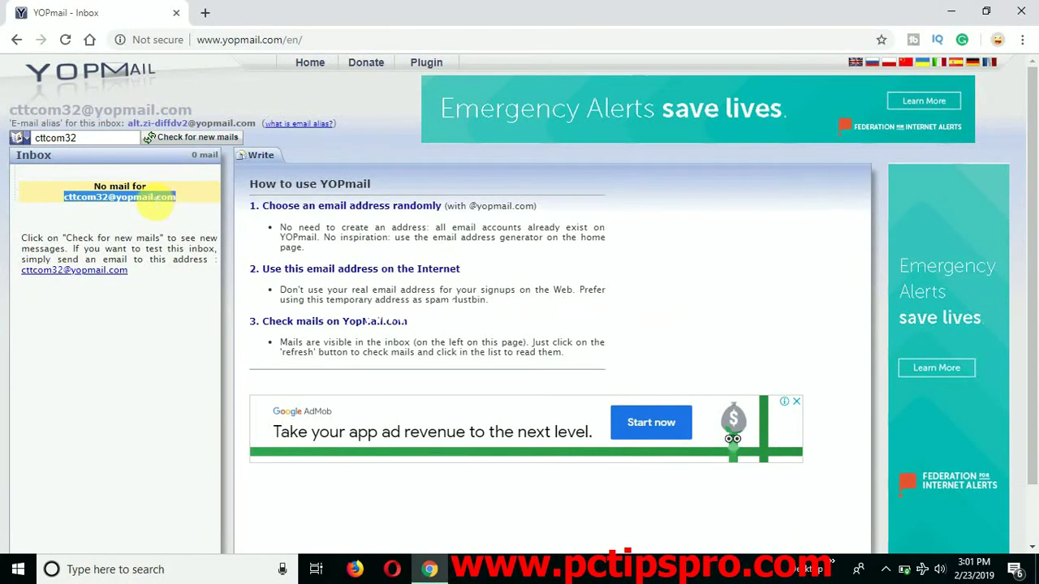
pyautogui.click(205, 13)
# - Load get.gotoassist.com/en-in from the 'goto' address-bar suggestion in the new tab
pyautogui.write('goto')
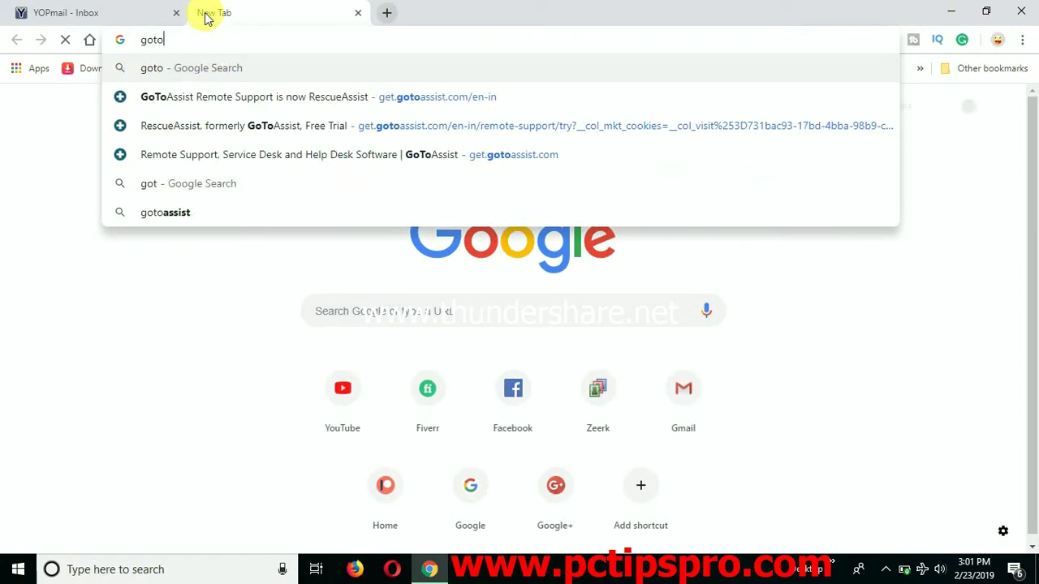
pyautogui.press('Down')
pyautogui.press('Return')
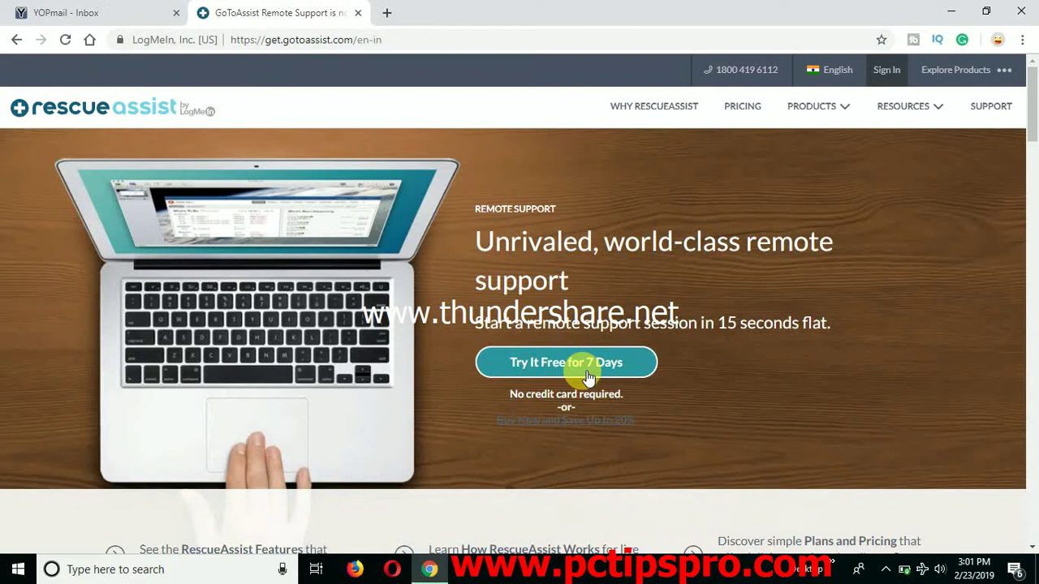
# - Start the 7-day free trial sign-up and enter XYZ as first and last name
pyautogui.click(564, 372)
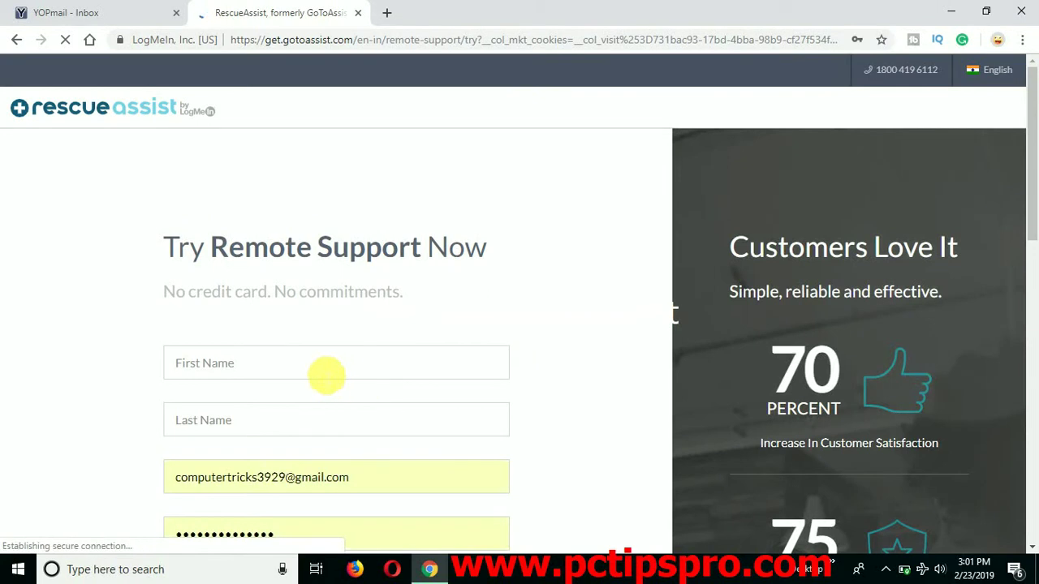
pyautogui.click(323, 373)
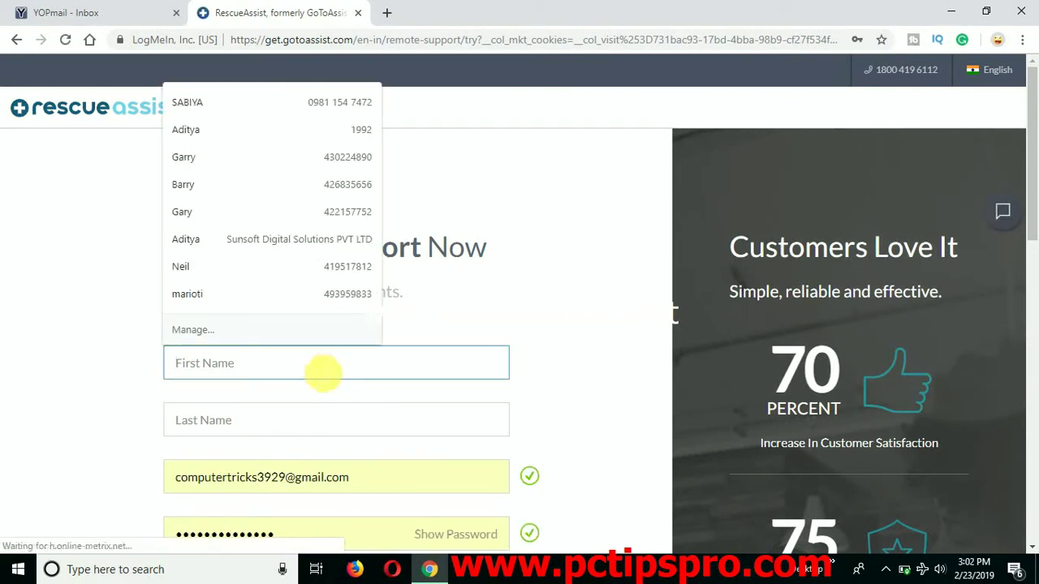
pyautogui.write('XYZ')
pyautogui.press('Tab')
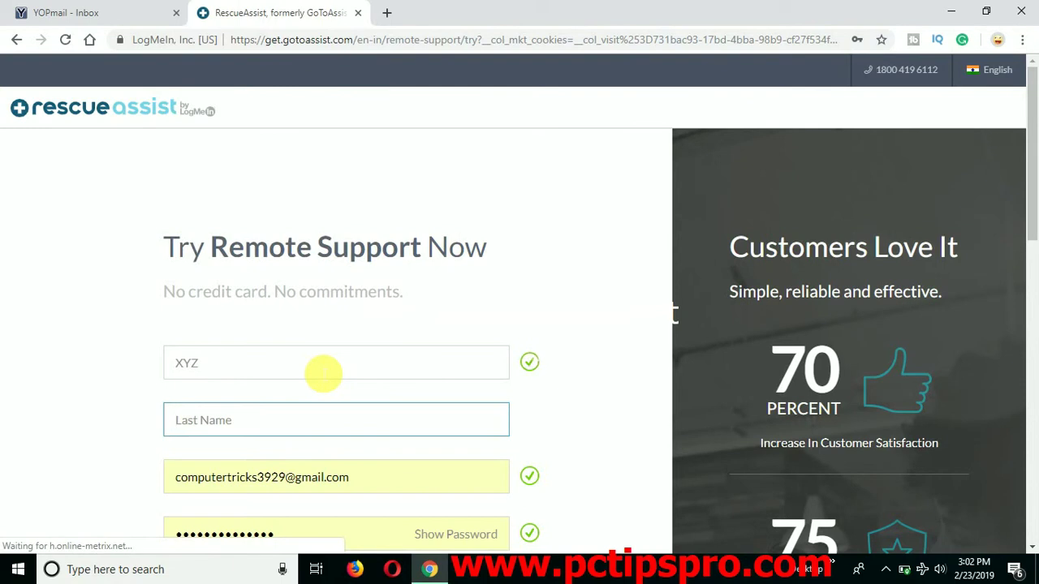
pyautogui.write('XYZ')
pyautogui.press('Tab')
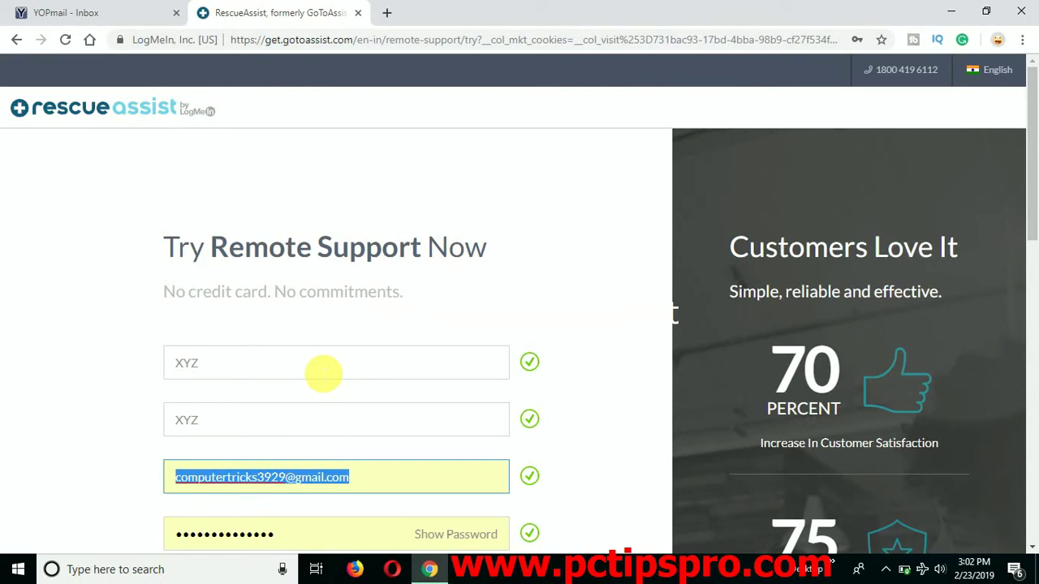
# - Copy the disposable YOPmail address and paste it into the Email field
pyautogui.click(136, 8)
pyautogui.doubleClick(118, 197)
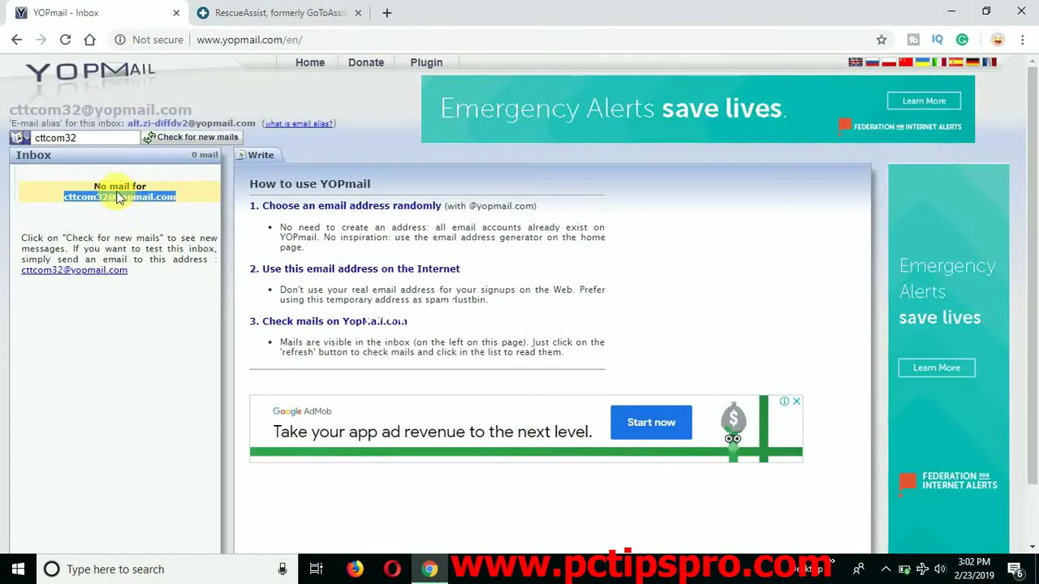
pyautogui.rightClick(118, 198)
pyautogui.click(142, 204)
pyautogui.click(276, 13)
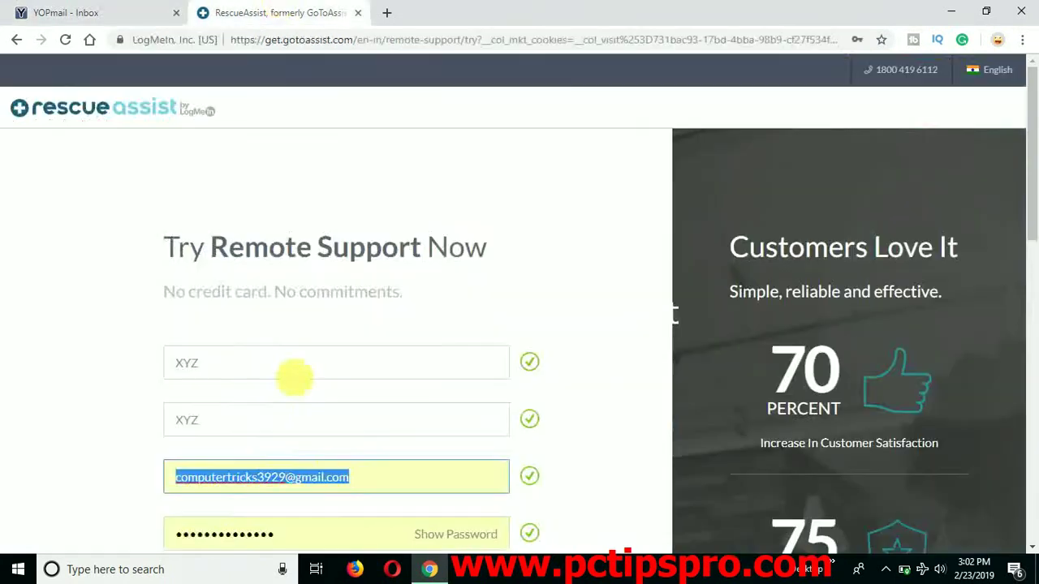
pyautogui.hotkey('ctrl', 'v')
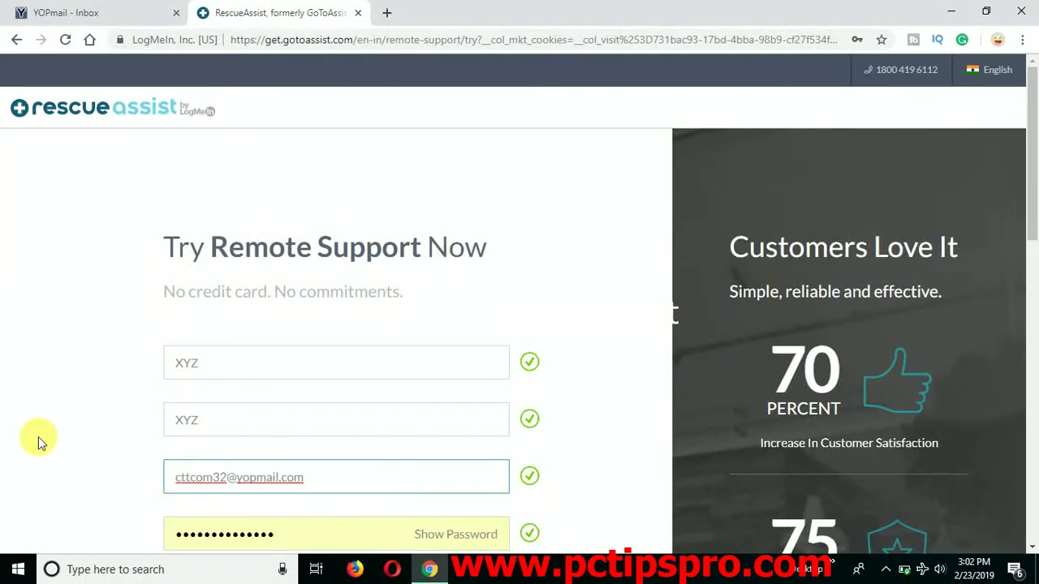
pyautogui.click(7, 436)
# - Replace the saved password, enter a phone number, and type XYZ as company
pyautogui.scroll(-2, 9, 438)
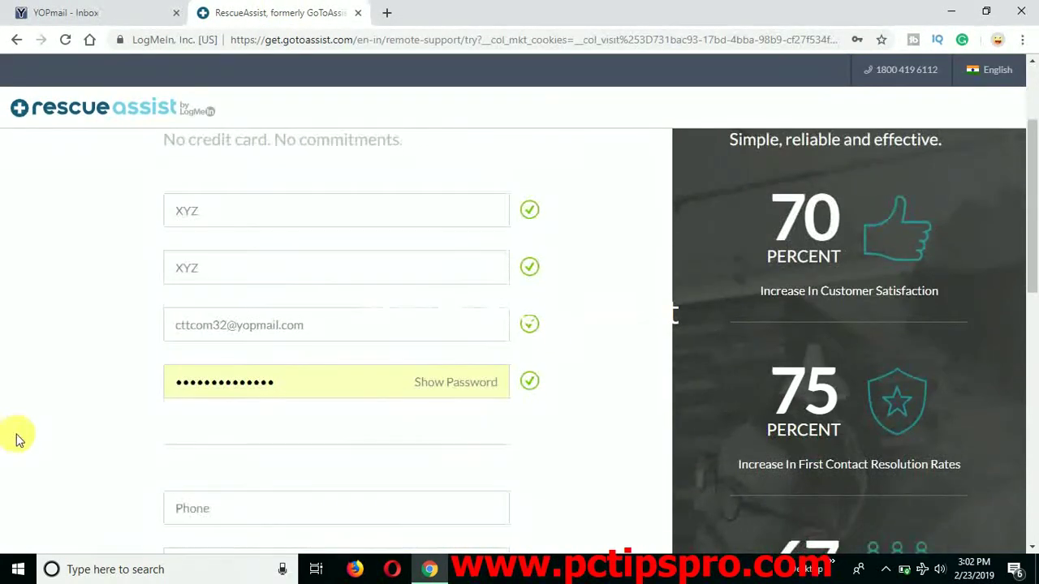
pyautogui.moveTo(313, 391); pyautogui.dragTo(127, 364)
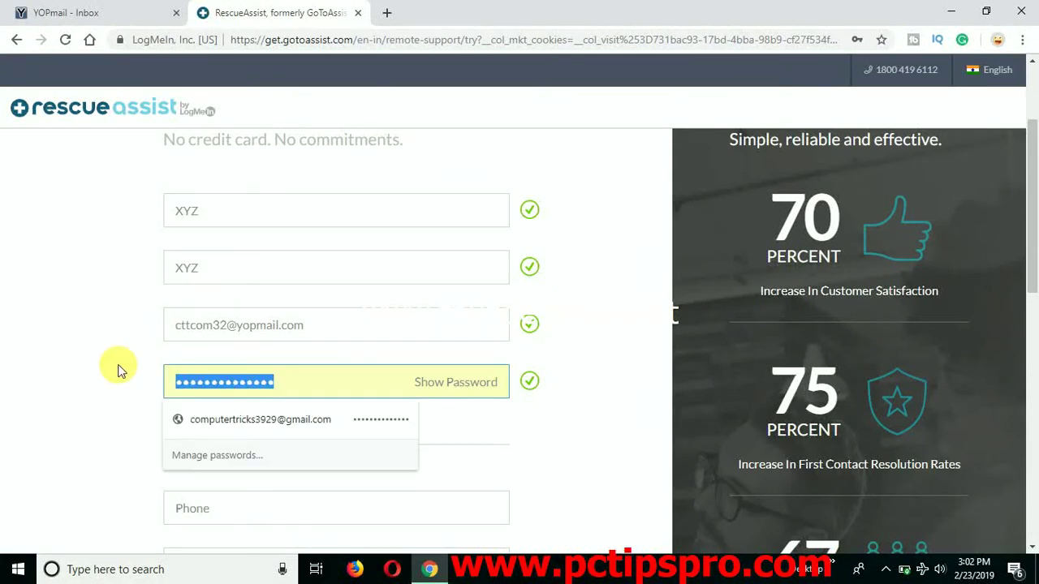
pyautogui.write('••')
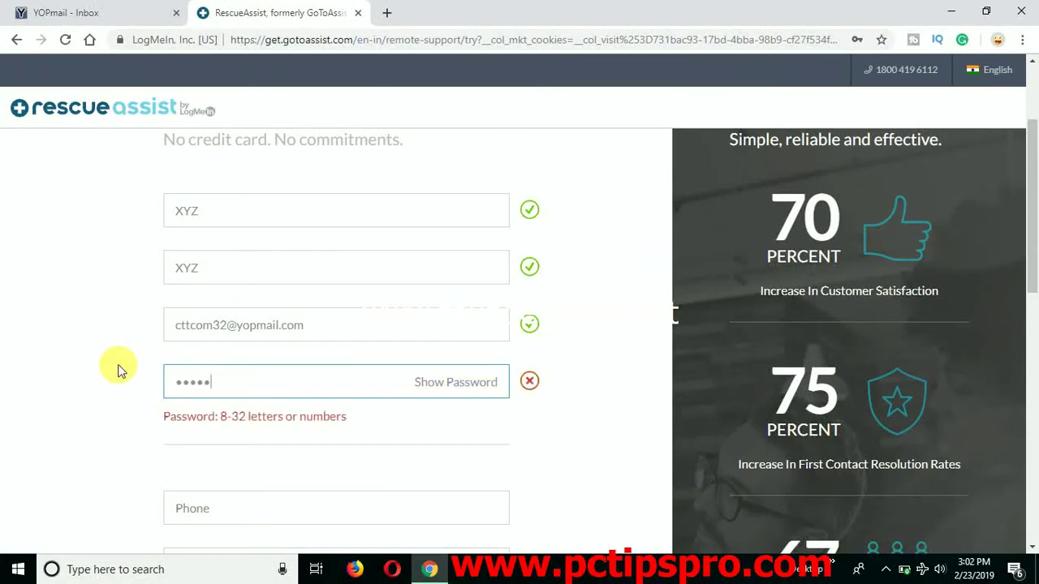
pyautogui.write('••••••')
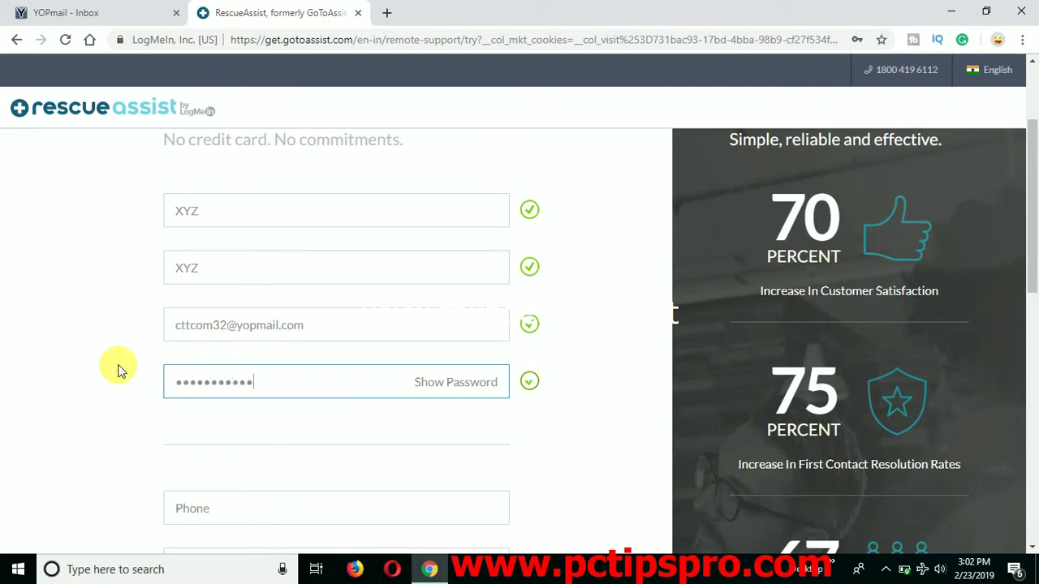
pyautogui.press('Tab')
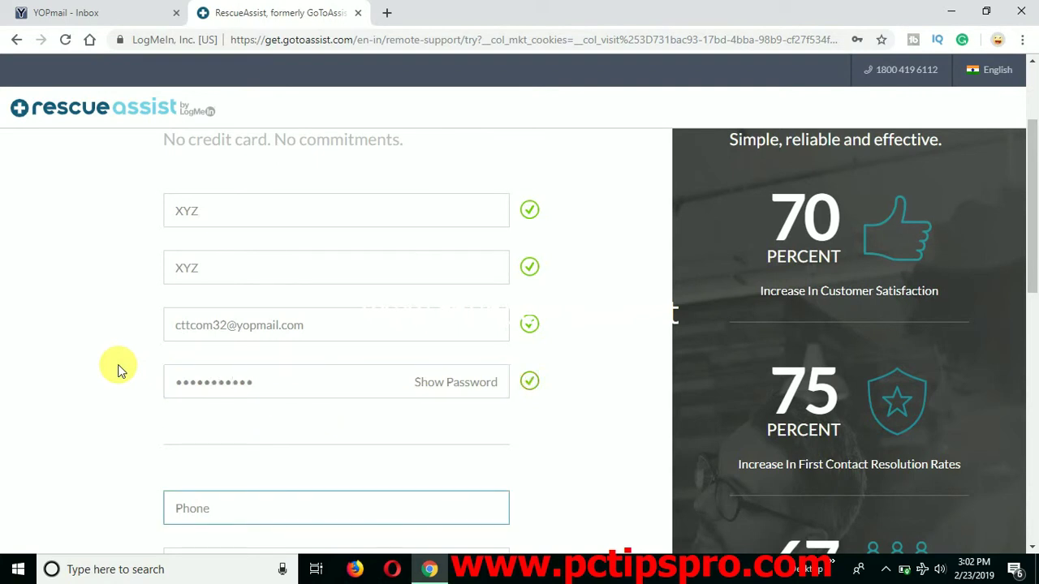
pyautogui.press('Tab')
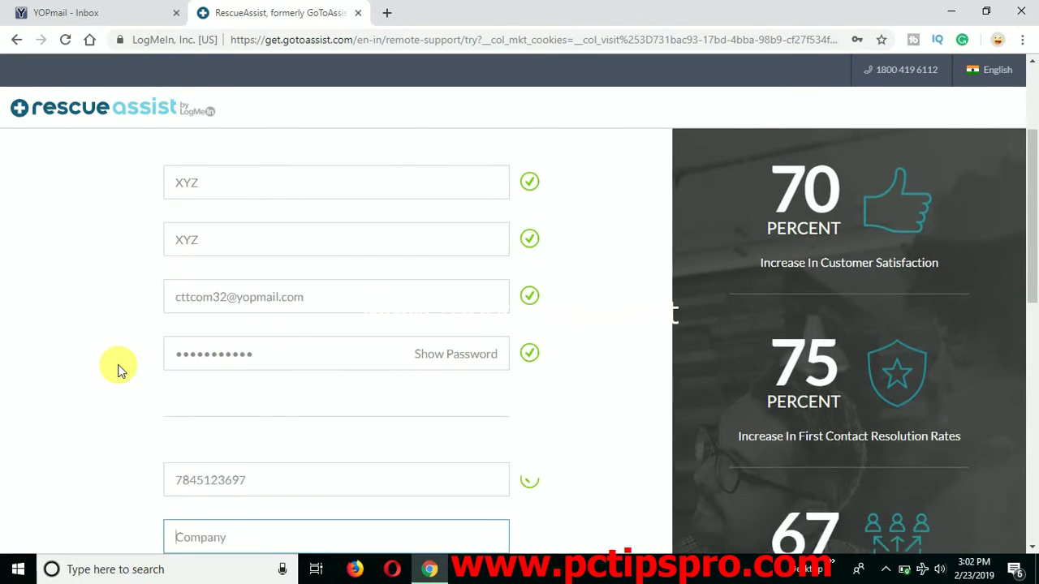
pyautogui.write('X')
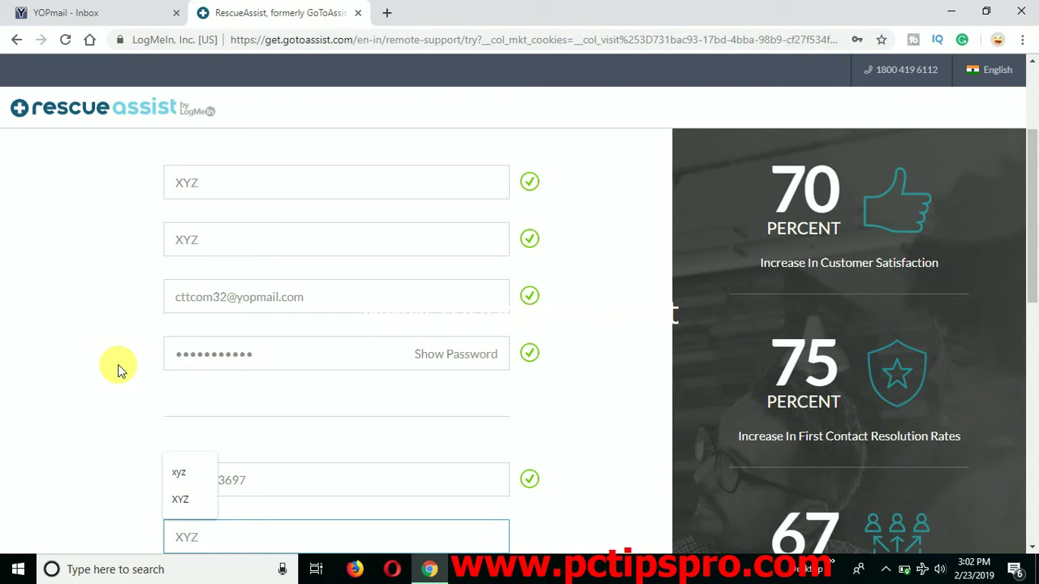
pyautogui.write('YZ')
# - Accept XYZ from the company autofill, submit Start My Free Trial, and focus the activation-code box
pyautogui.click(78, 379)
pyautogui.scroll(-2, 79, 378)
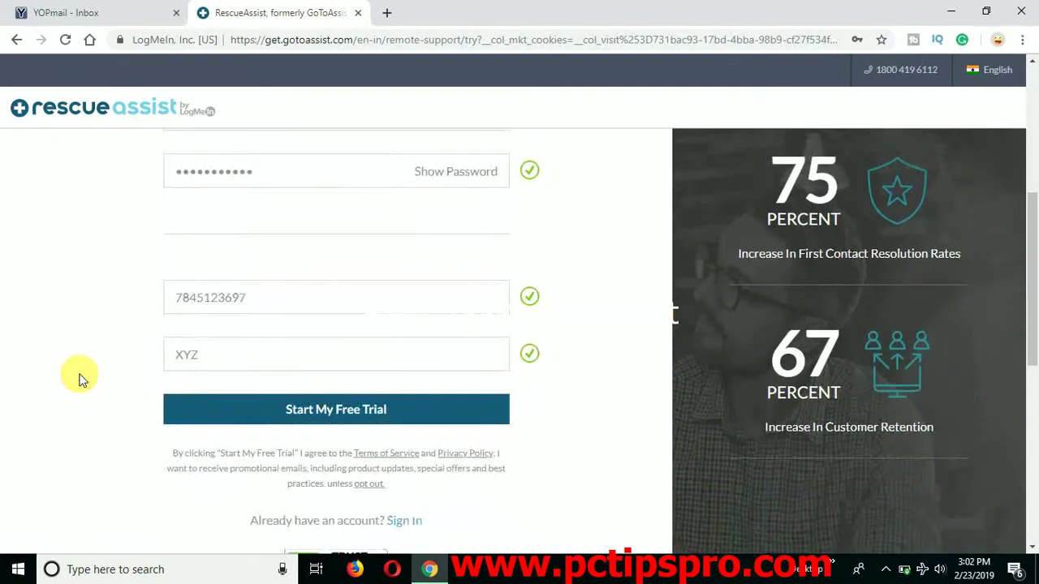
pyautogui.click(396, 412)
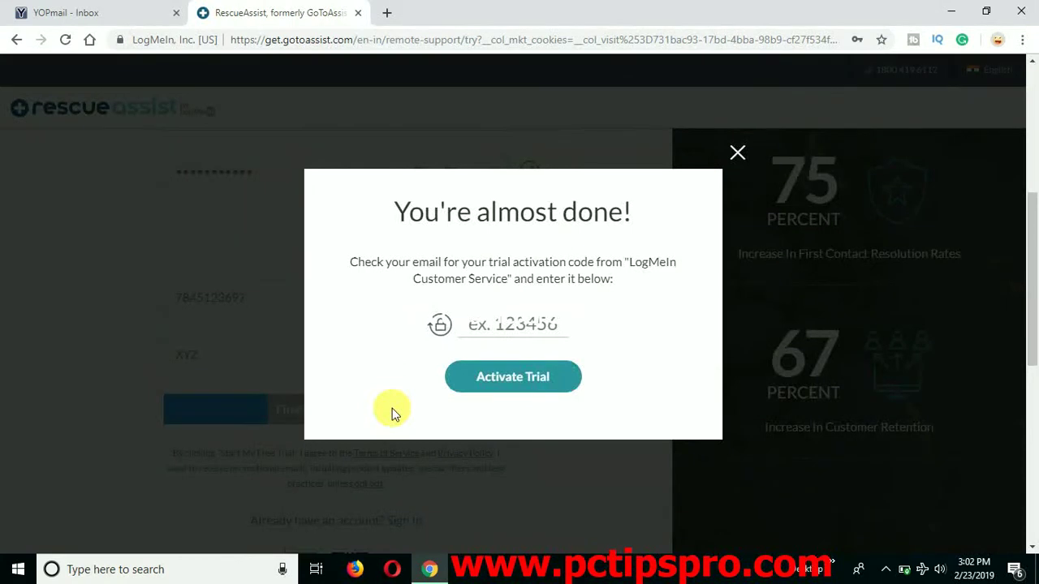
pyautogui.click(527, 331)
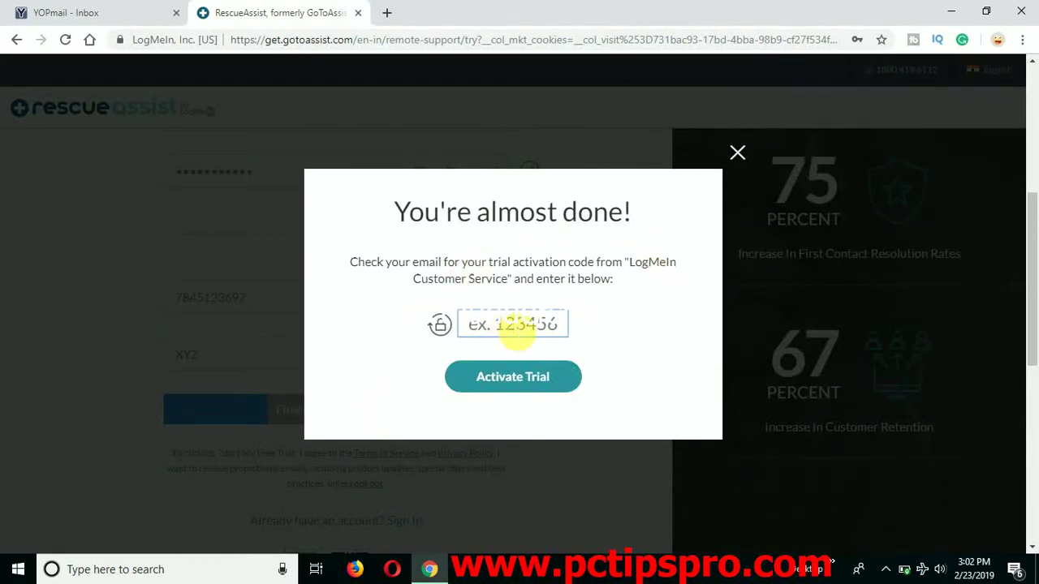
pyautogui.click(73, 7)
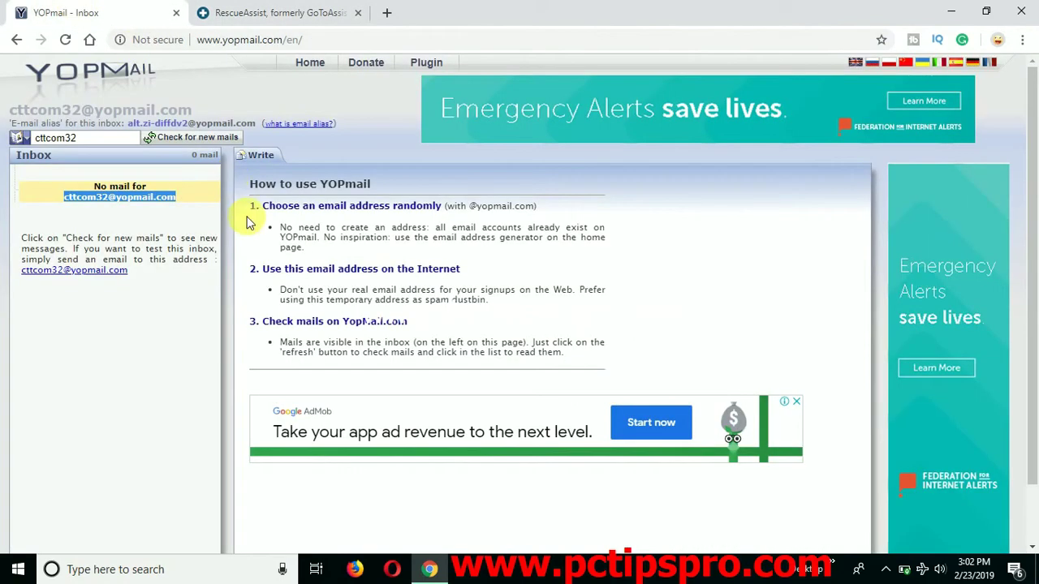
# - Refresh the YOPmail inbox and copy the activation code from the LogMeIn verification email
pyautogui.click(148, 323)
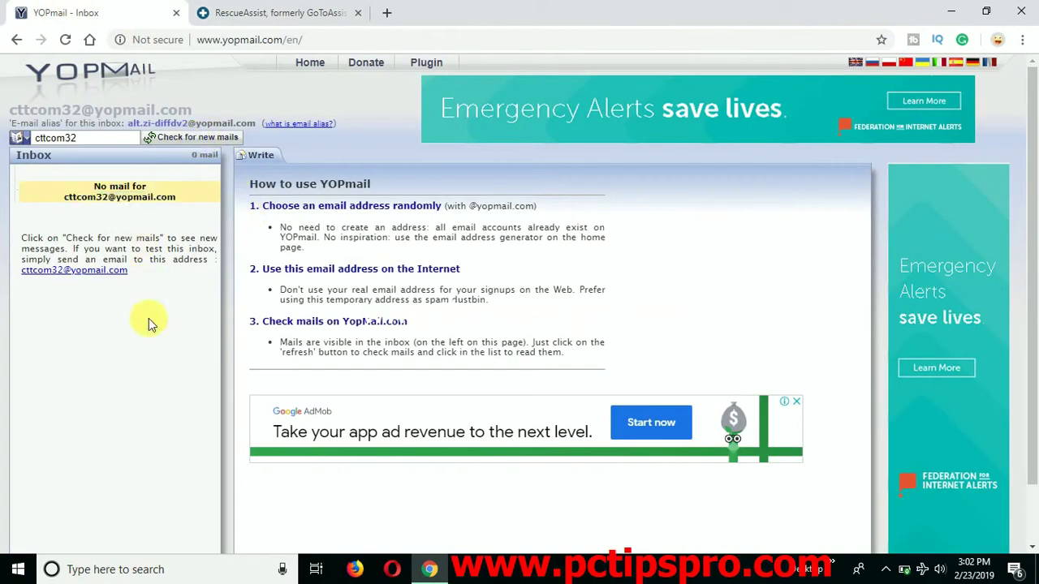
pyautogui.click(198, 140)
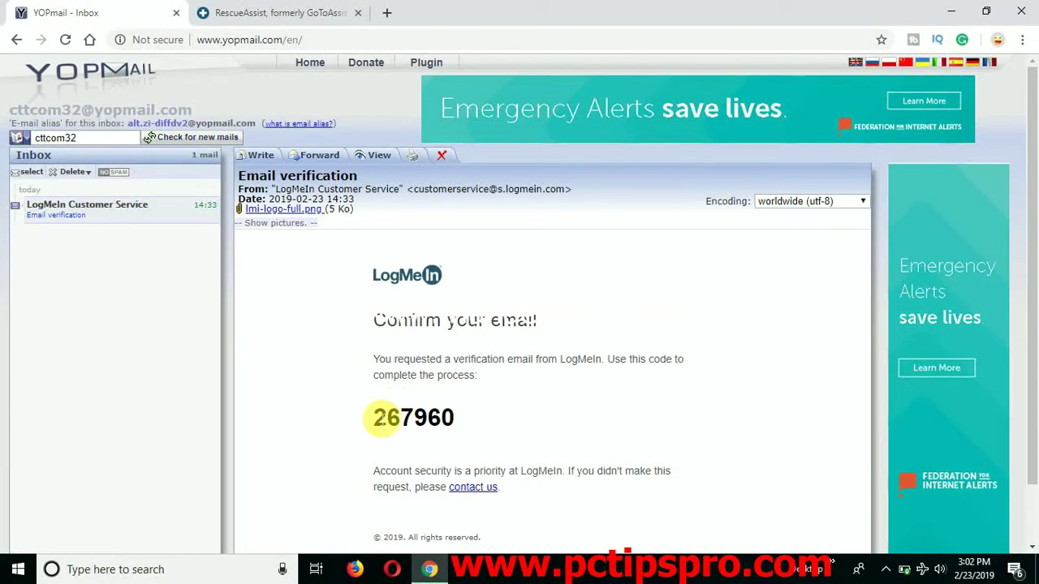
pyautogui.moveTo(376, 417); pyautogui.dragTo(468, 419)
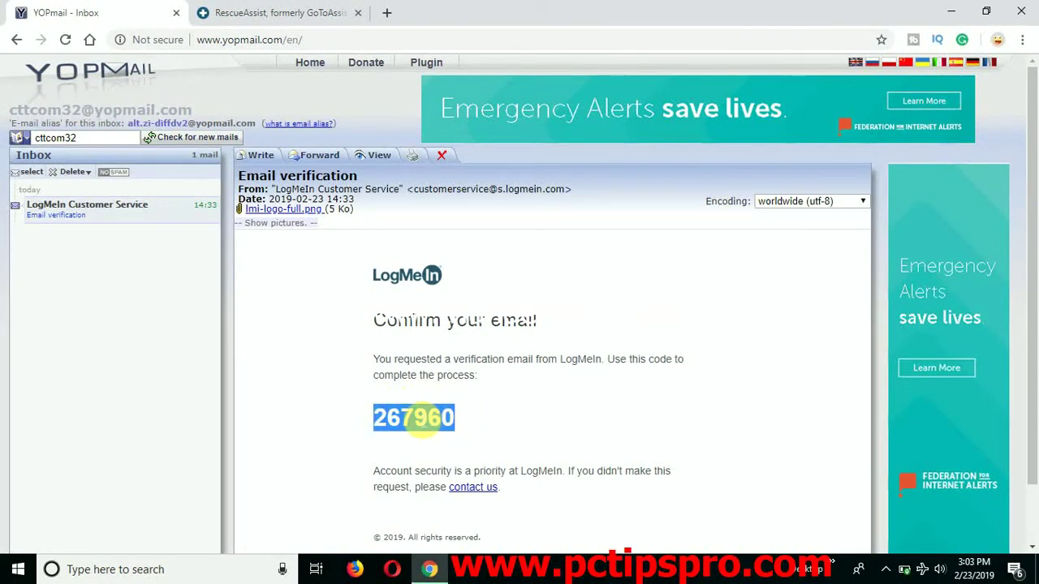
pyautogui.rightClick(416, 418)
pyautogui.click(441, 424)
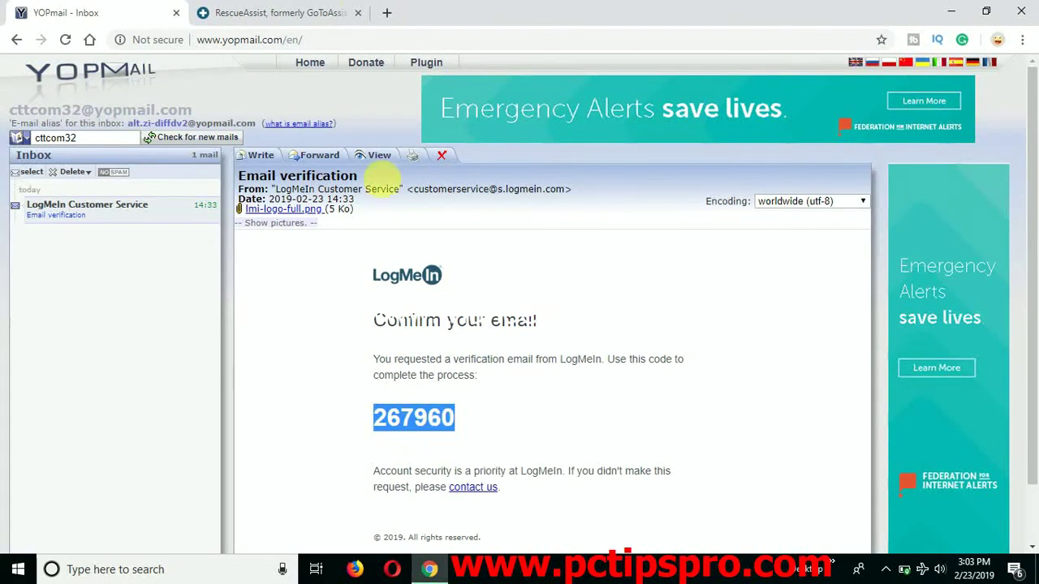
pyautogui.click(317, 11)
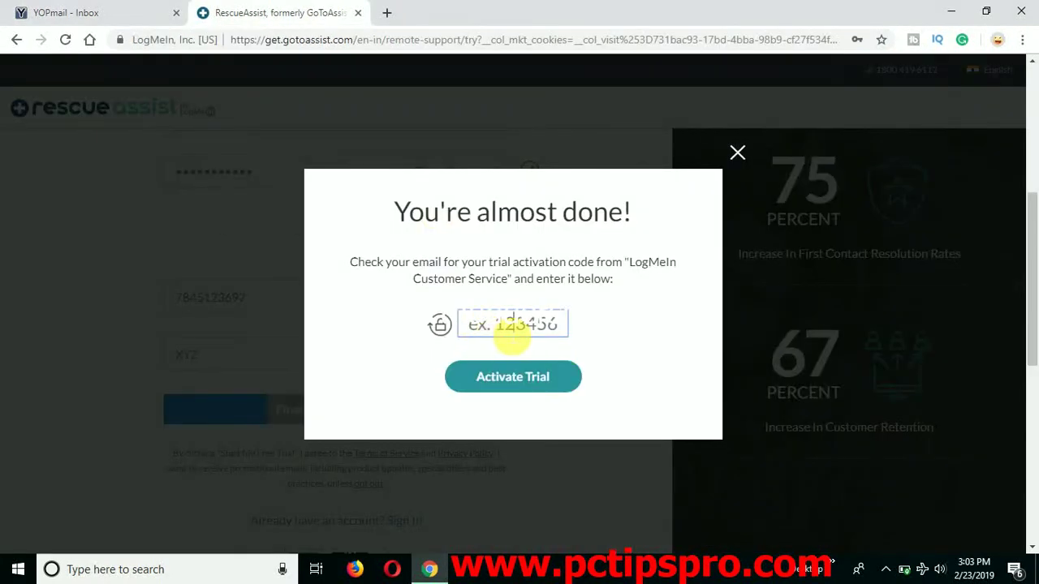
# - Paste the emailed code, activate the trial, and skip the welcome tutorial
pyautogui.hotkey('ctrl', 'v')
pyautogui.click(519, 377)
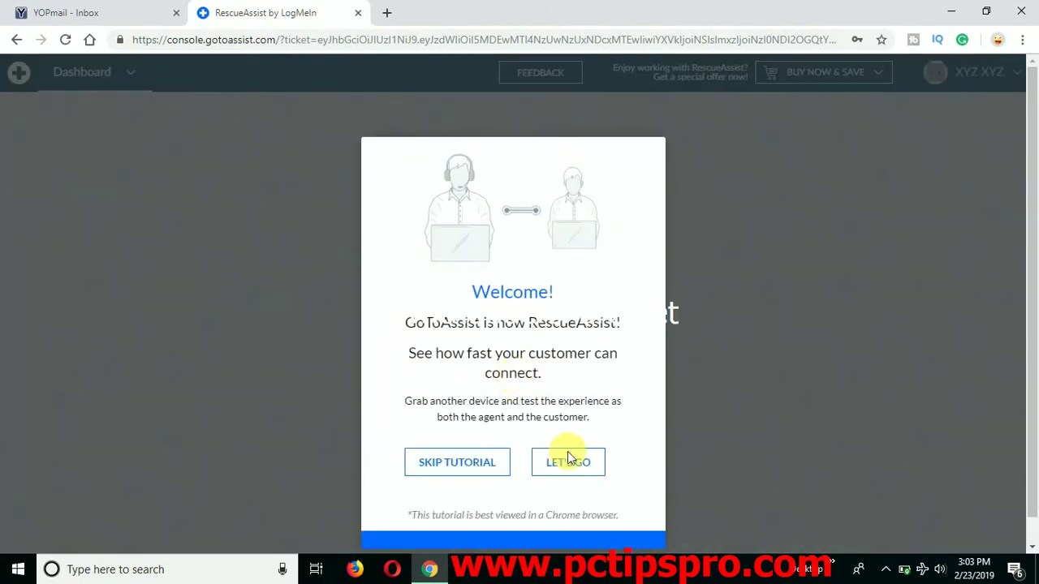
pyautogui.click(475, 459)
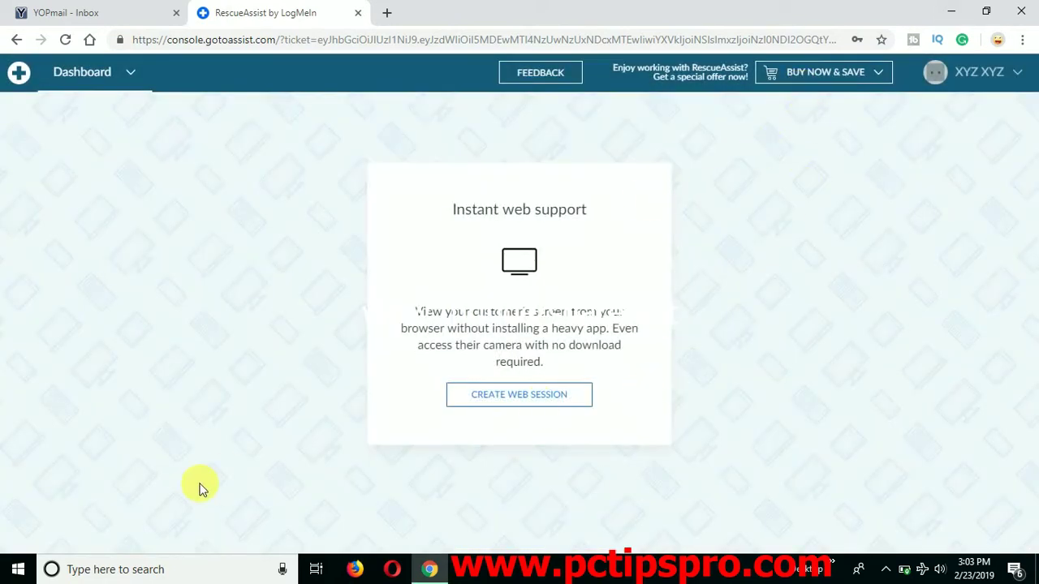
# - Launch GoToAssist Expert via a 'goto' Windows search and focus its sign-in e-mail field
pyautogui.click(156, 570)
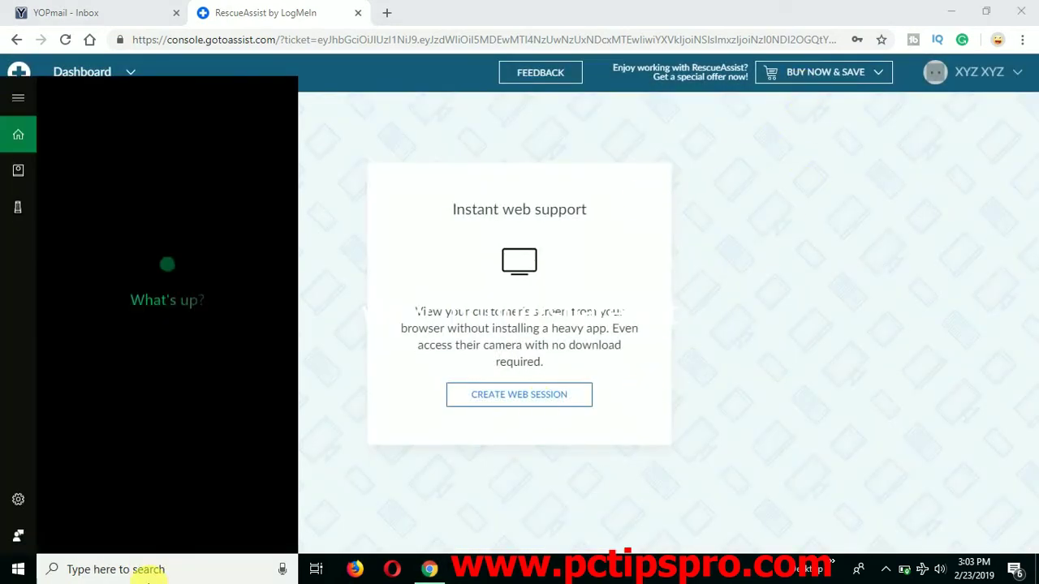
pyautogui.write('goto')
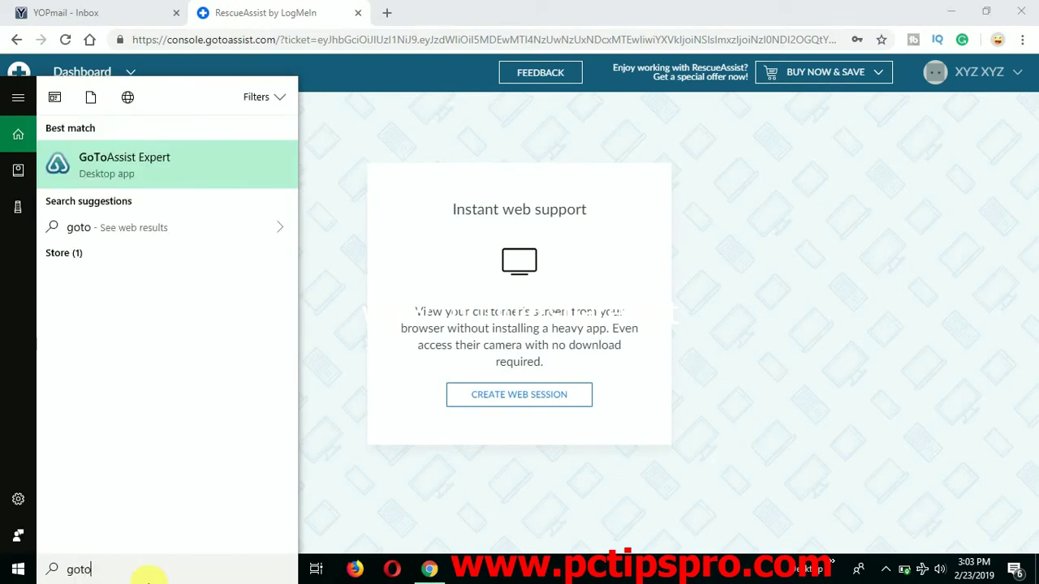
pyautogui.press('Return')
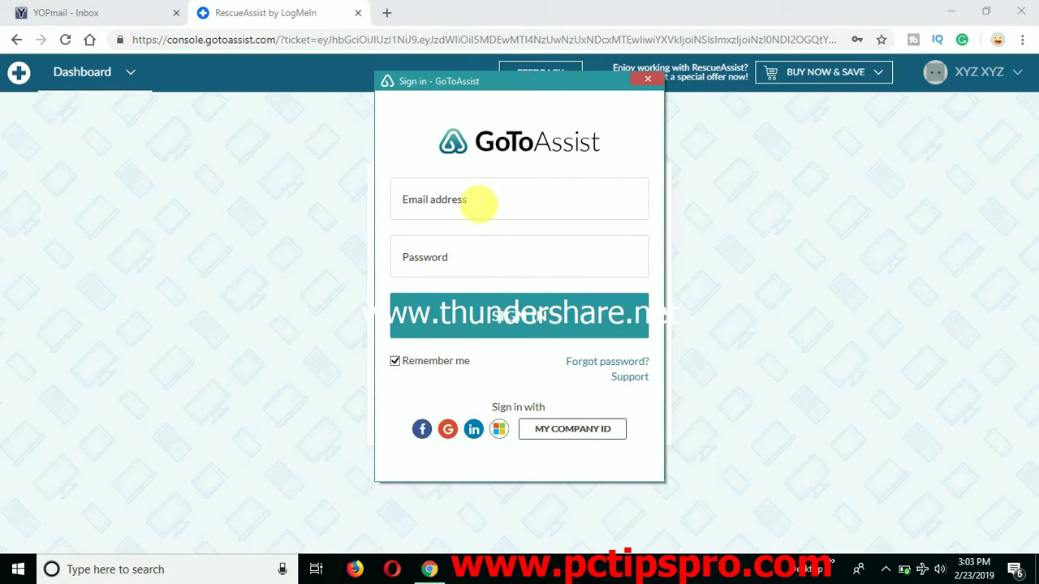
pyautogui.click(459, 215)
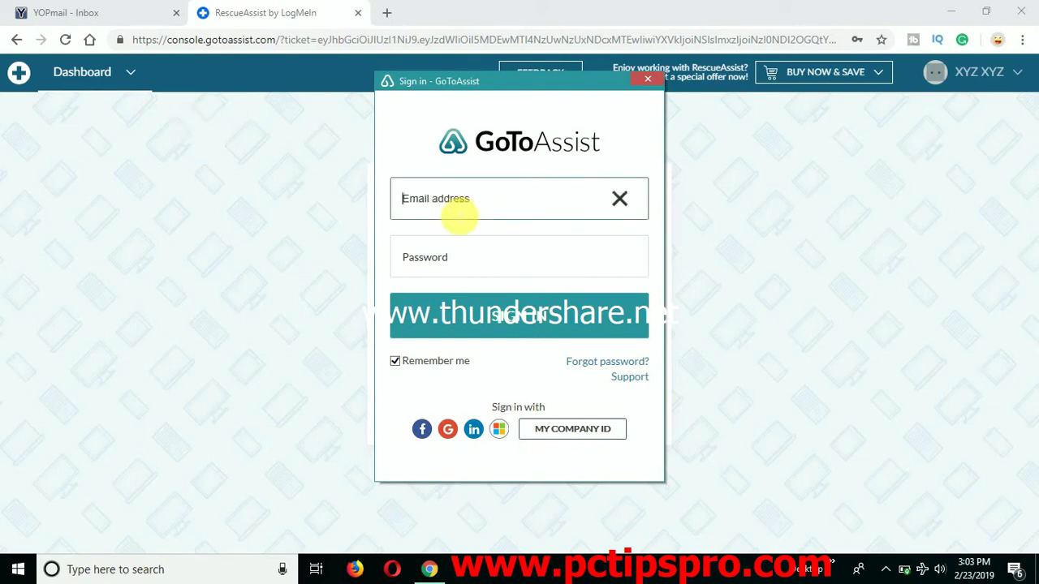
# - Undo a wrong paste and copy the inbox address from the YOPmail tab
pyautogui.hotkey('ctrl', 'v')
pyautogui.hotkey('ctrl', 'z')
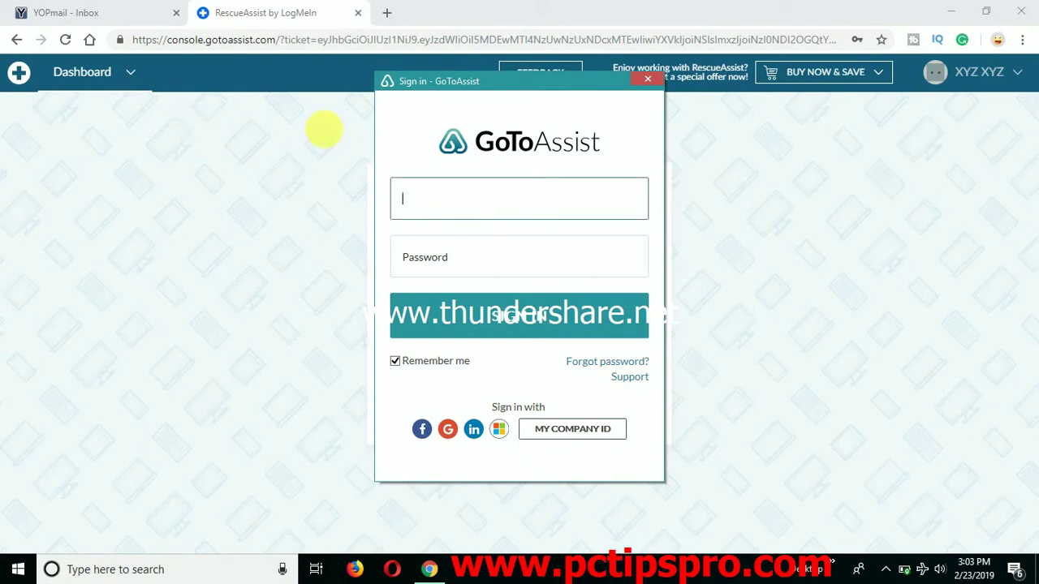
pyautogui.click(324, 127)
pyautogui.click(89, 13)
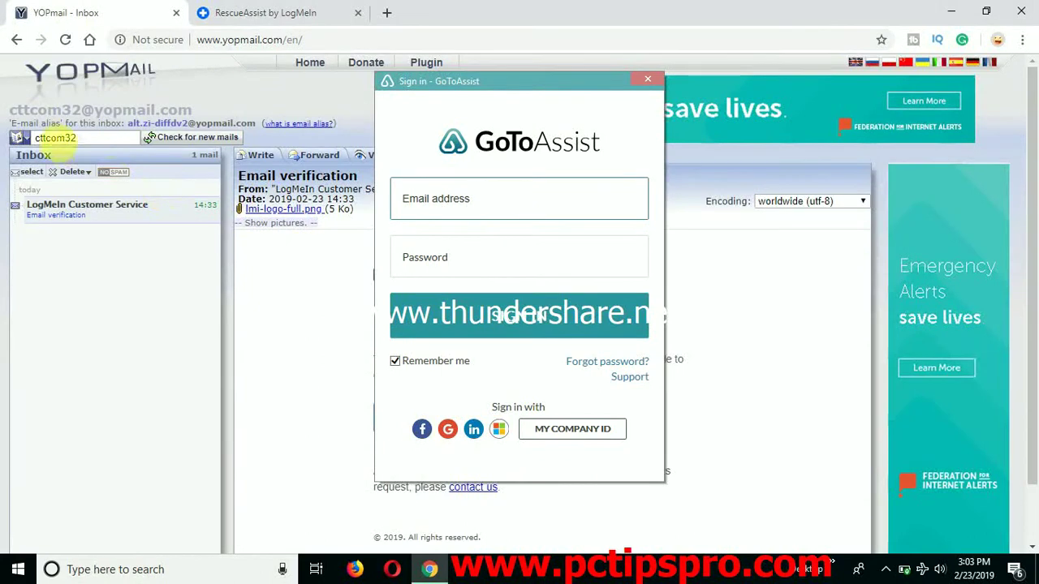
pyautogui.moveTo(14, 111); pyautogui.dragTo(182, 116)
pyautogui.rightClick(185, 113)
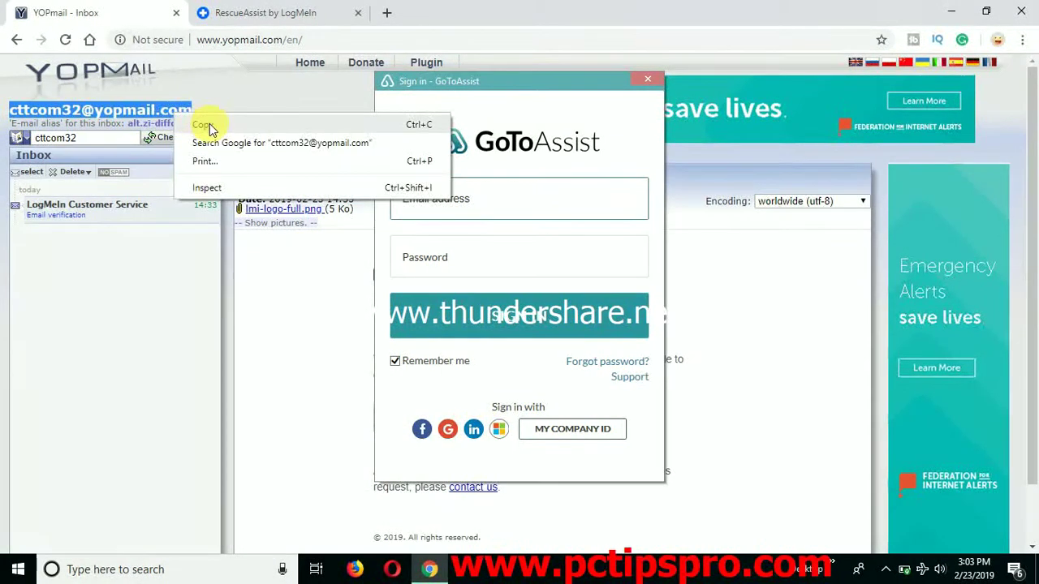
pyautogui.click(203, 123)
# - Paste the YOPmail address as the sign-in email, enter the password, and sign in
pyautogui.click(509, 199)
pyautogui.hotkey('ctrl', 'v')
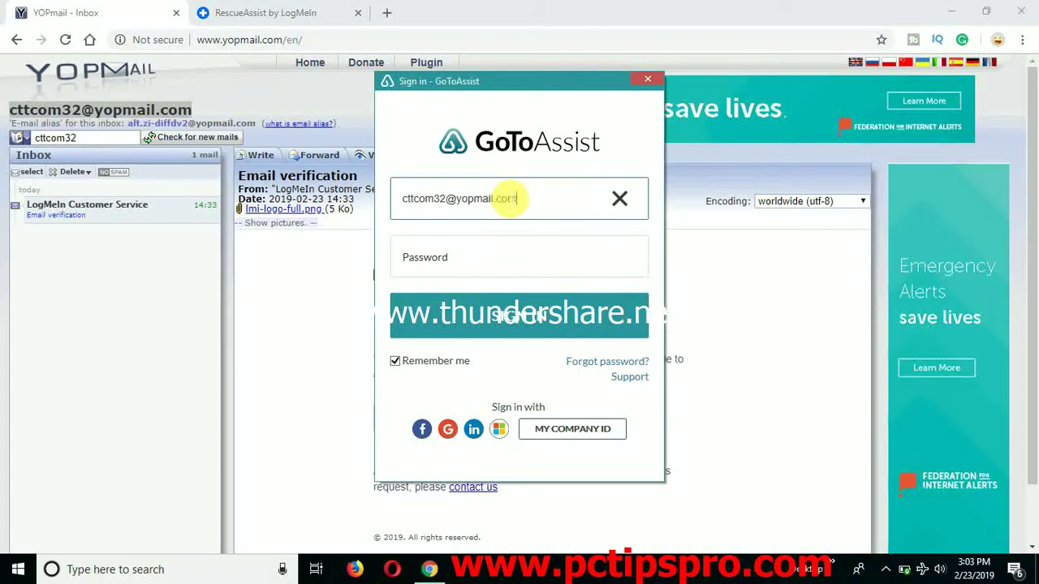
pyautogui.click(520, 258)
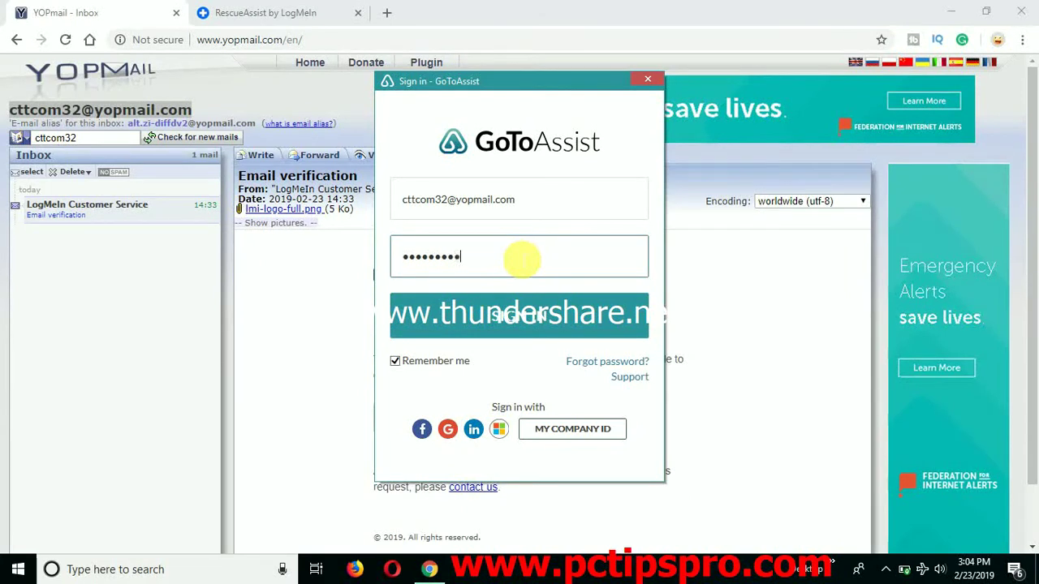
pyautogui.click(523, 320)
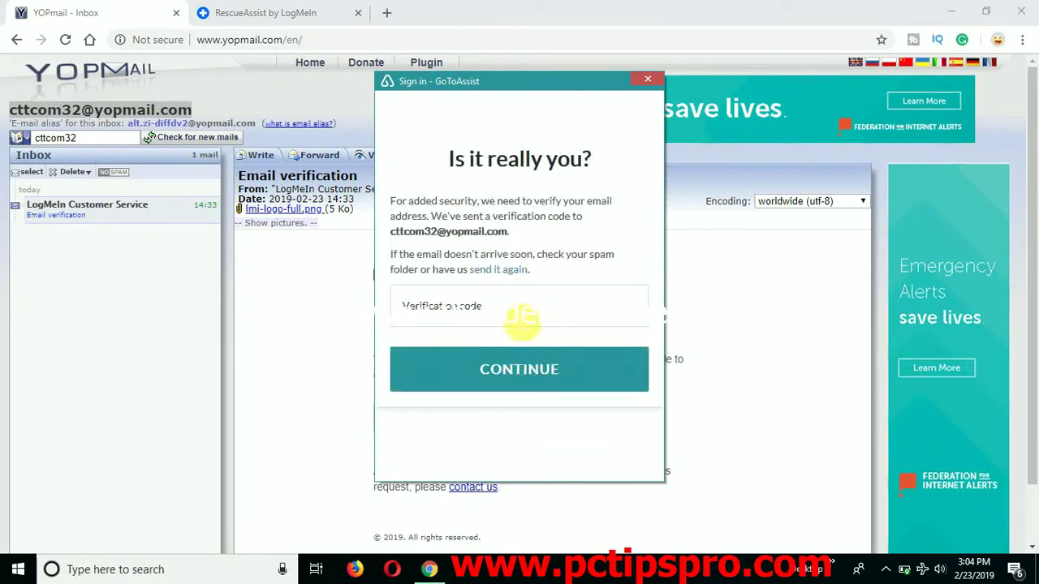
# - Copy the verification code from the newest LogMeIn email in the YOPmail inbox
pyautogui.click(492, 316)
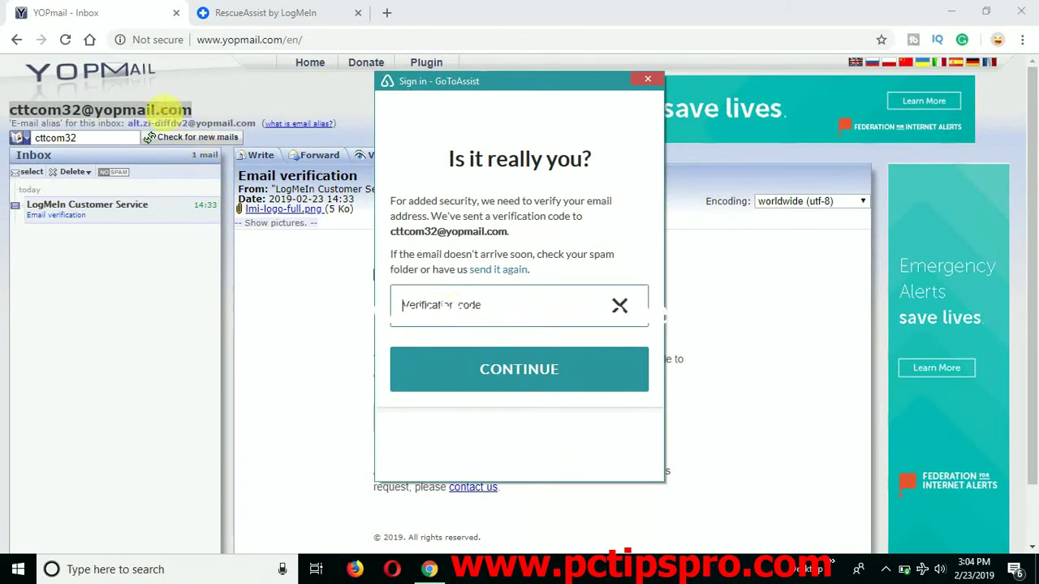
pyautogui.click(190, 138)
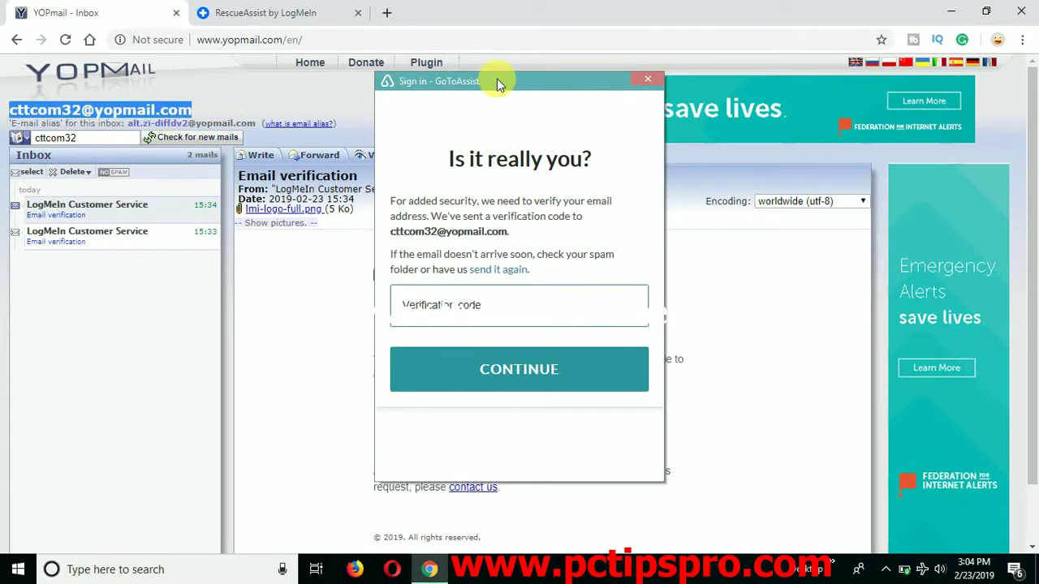
pyautogui.moveTo(497, 80); pyautogui.dragTo(815, 111)
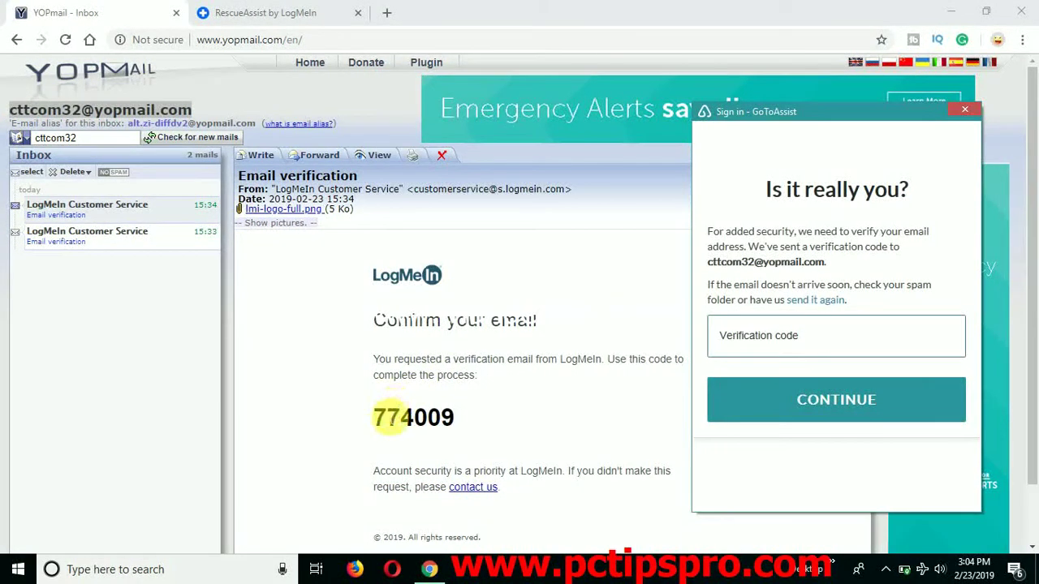
pyautogui.moveTo(374, 417); pyautogui.dragTo(457, 419)
pyautogui.rightClick(430, 420)
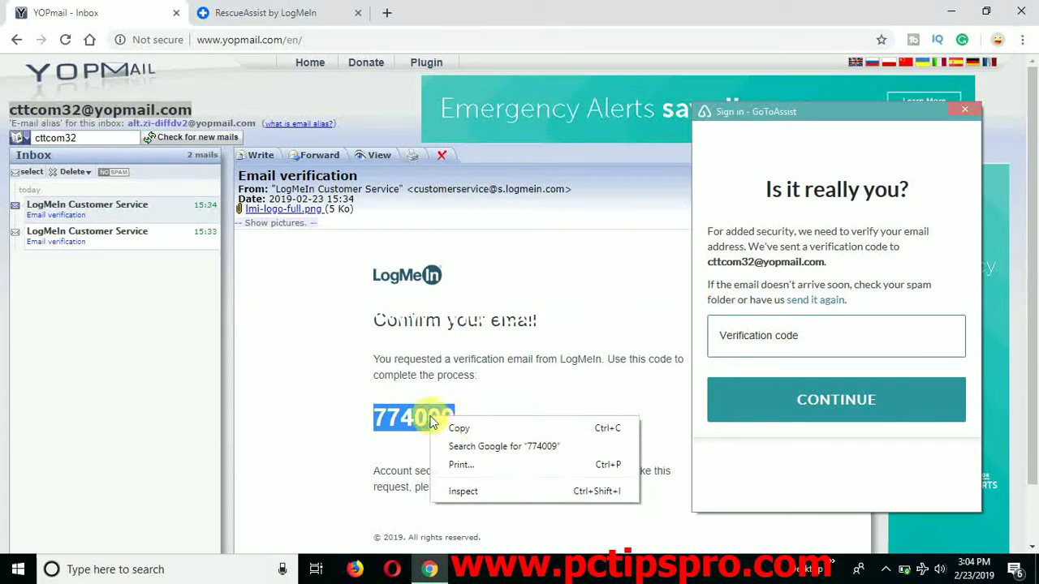
pyautogui.click(471, 428)
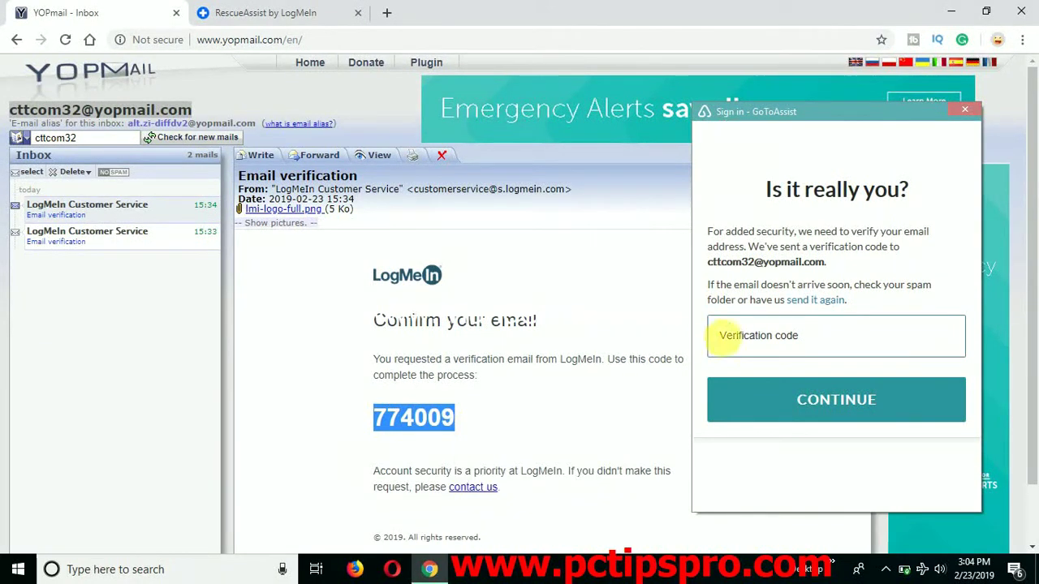
# - Paste the code into Verification code, submit it, and dismiss the resulting Login Failed error
pyautogui.click(758, 343)
pyautogui.hotkey('ctrl', 'v')
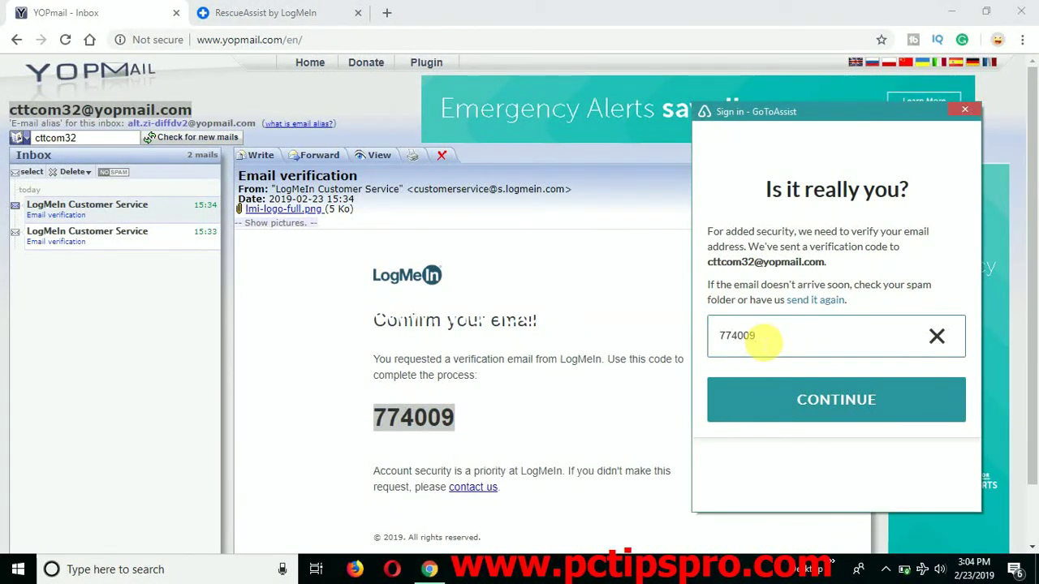
pyautogui.click(823, 400)
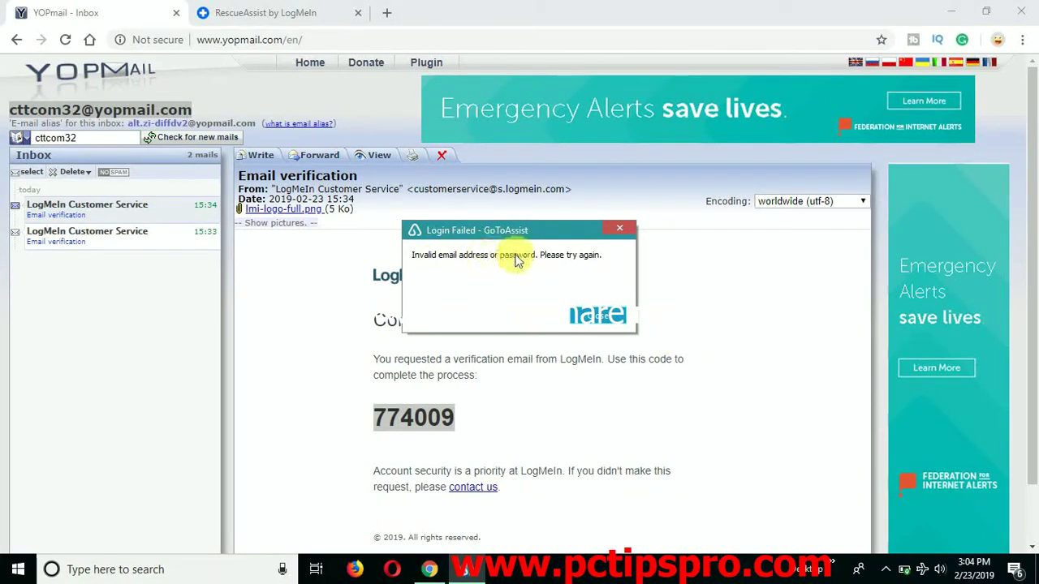
pyautogui.click(596, 316)
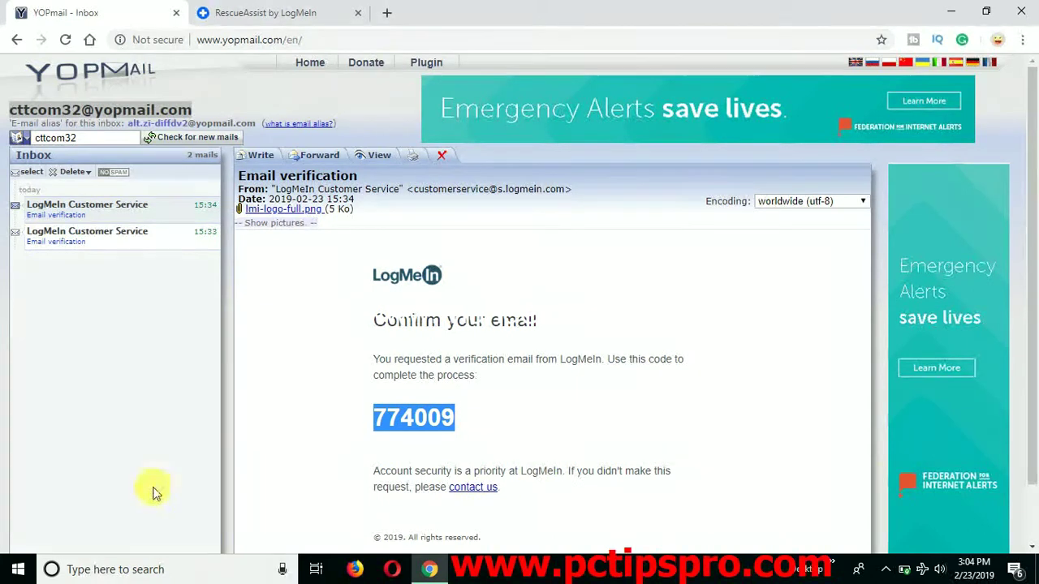
# - From the GoToAssist tray icon's menu, accept the updated Terms of Service
pyautogui.click(885, 569)
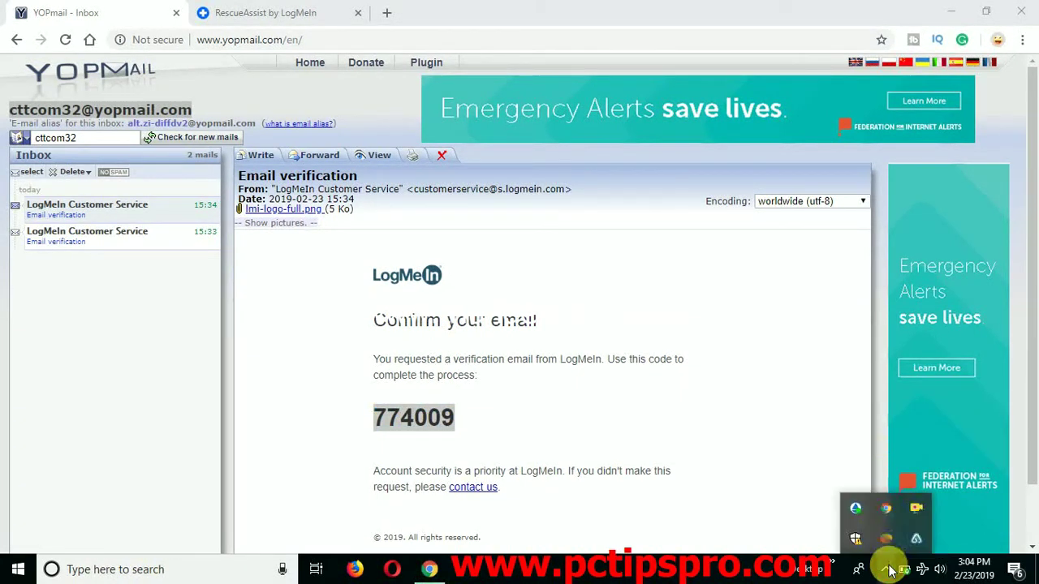
pyautogui.rightClick(912, 537)
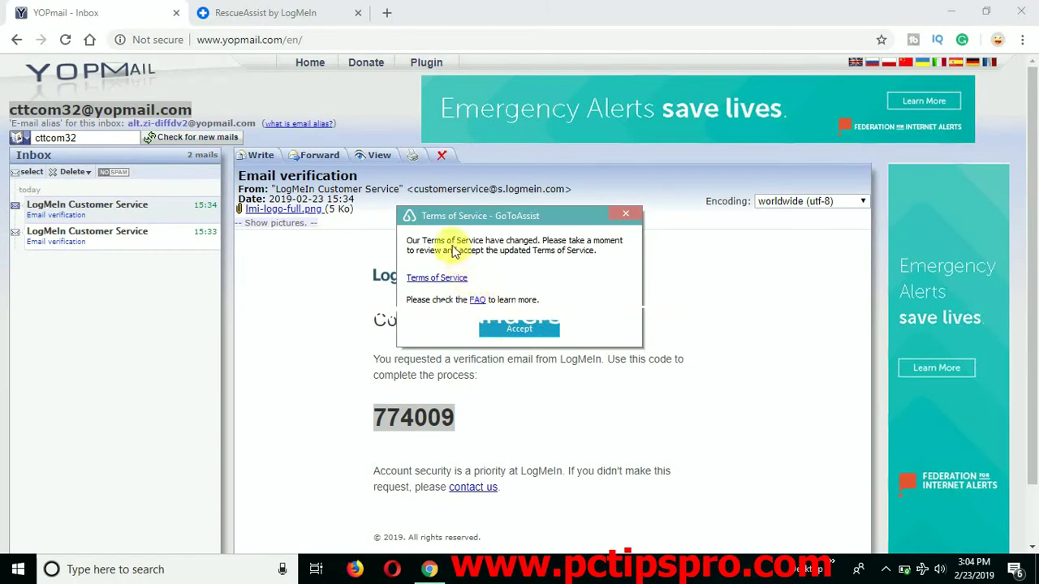
pyautogui.click(523, 328)
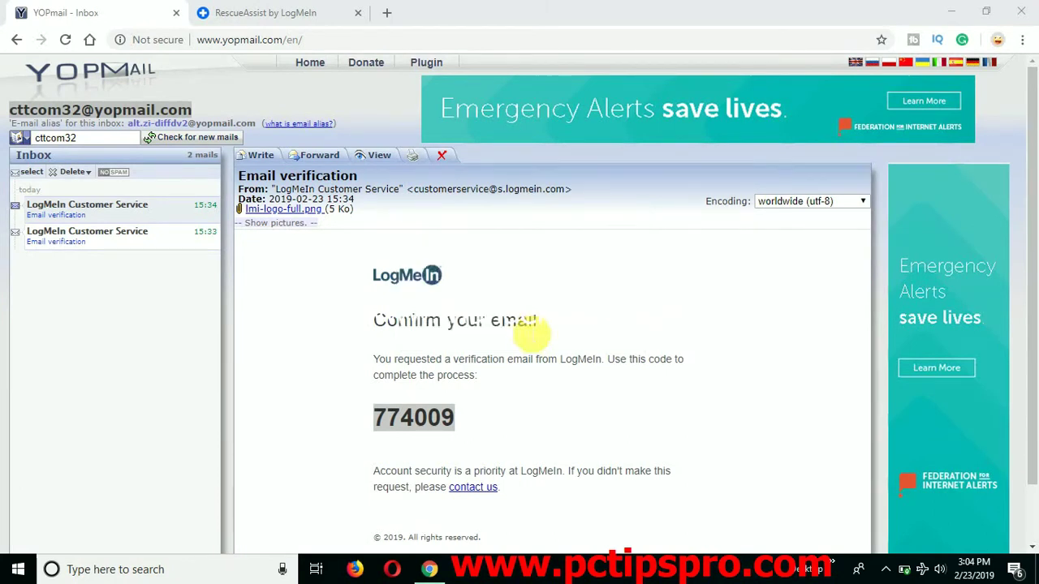